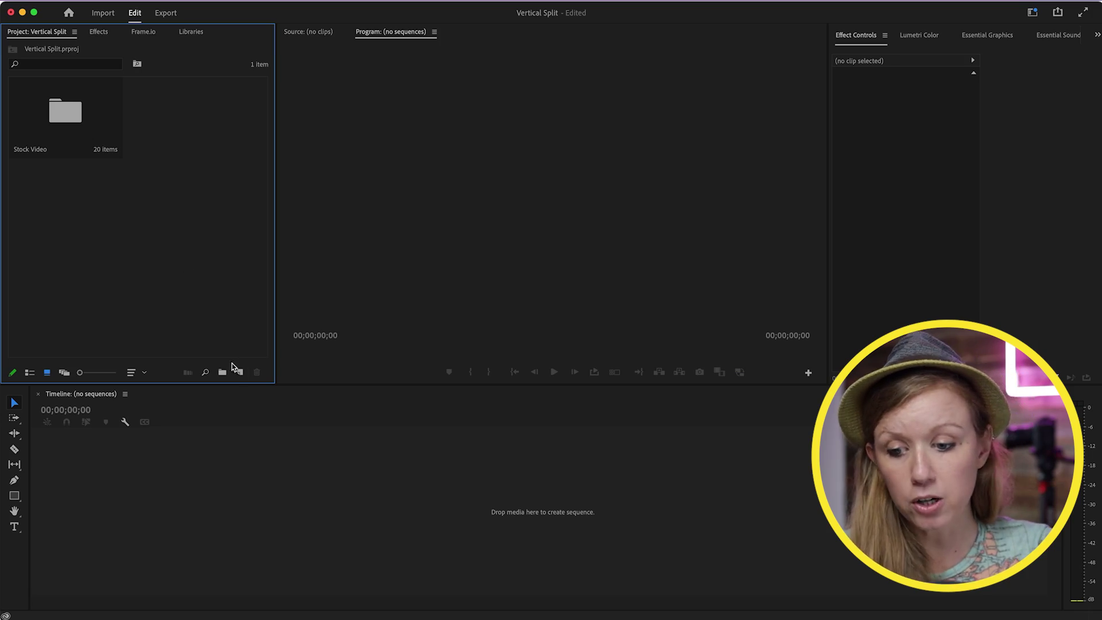
Step: Create Sequence 02 from the DSLR 1080p24 preset with a 1080×1920 vertical frame size
left_click(240, 373)
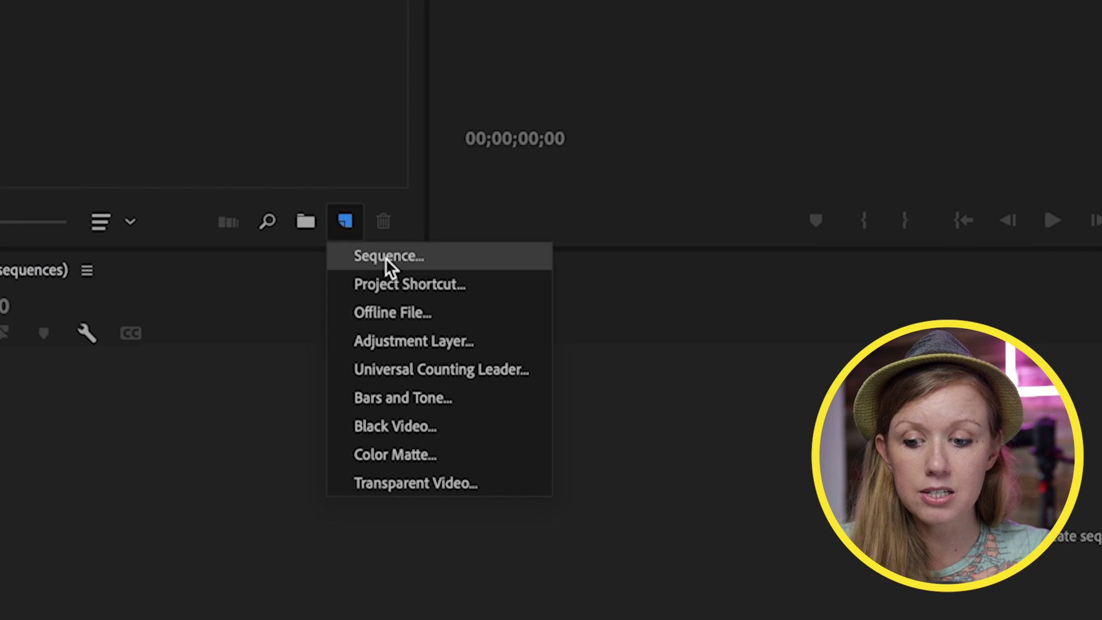
left_click(258, 388)
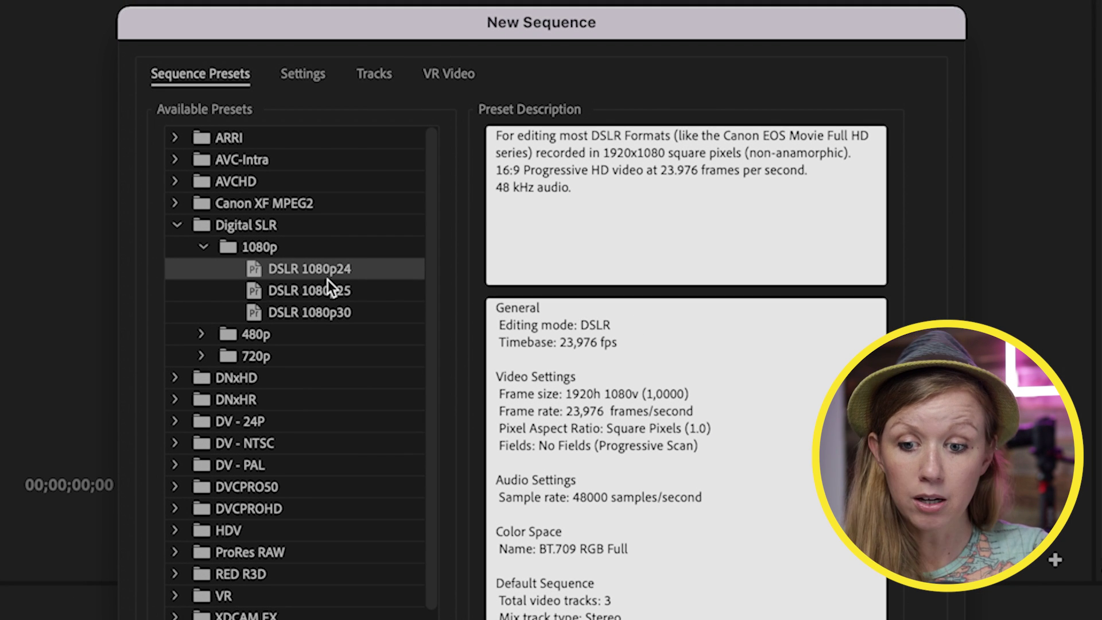
left_click(297, 80)
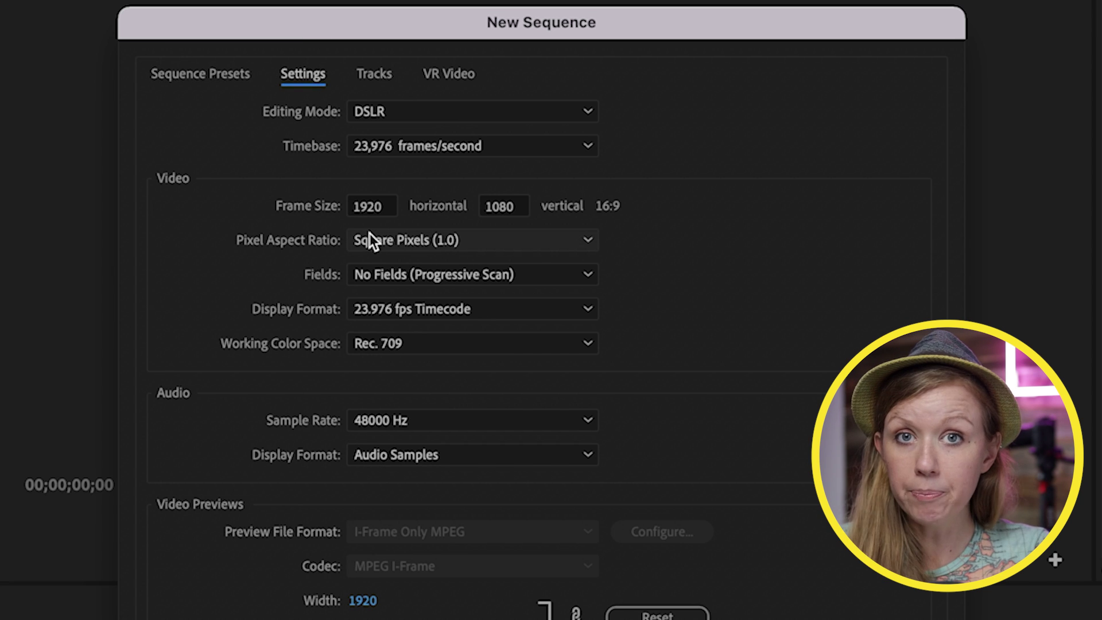
left_click(372, 207)
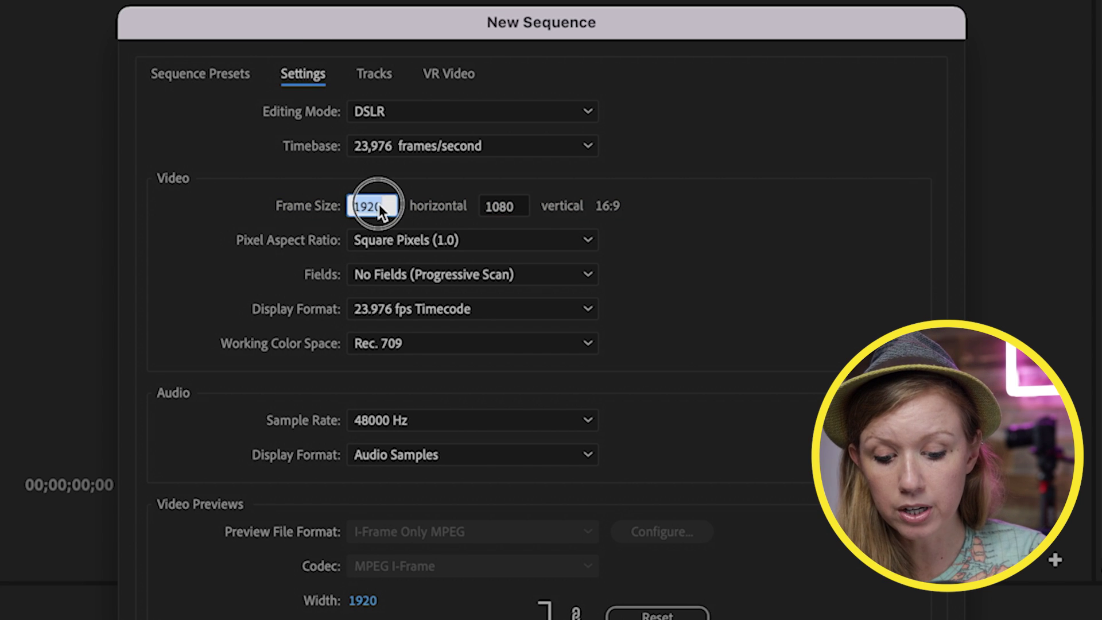
type("1080")
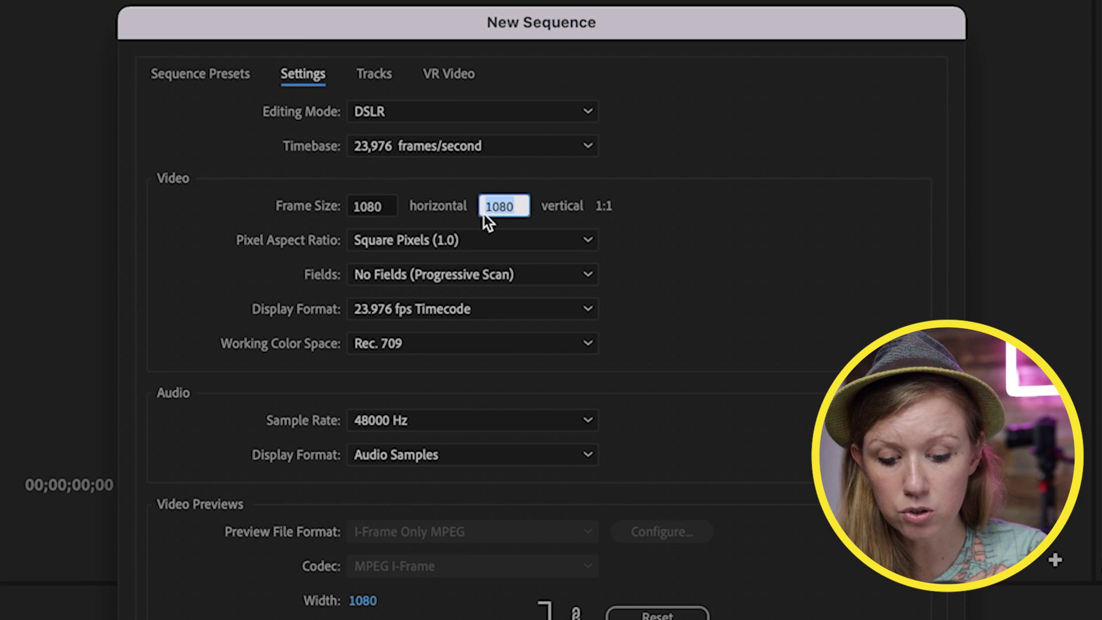
type("192")
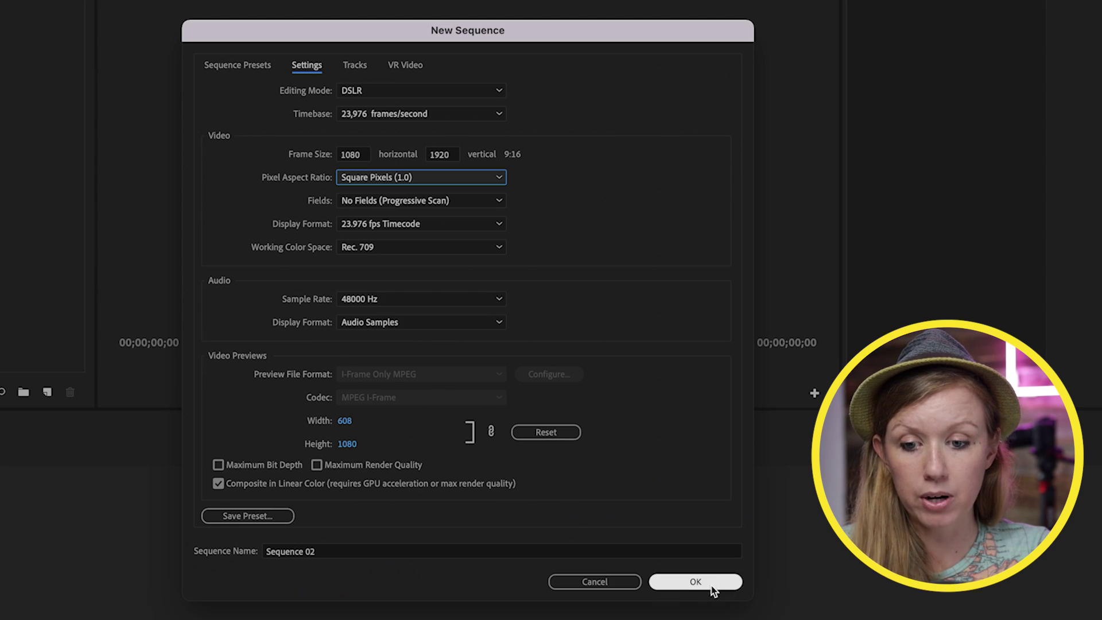
left_click(696, 582)
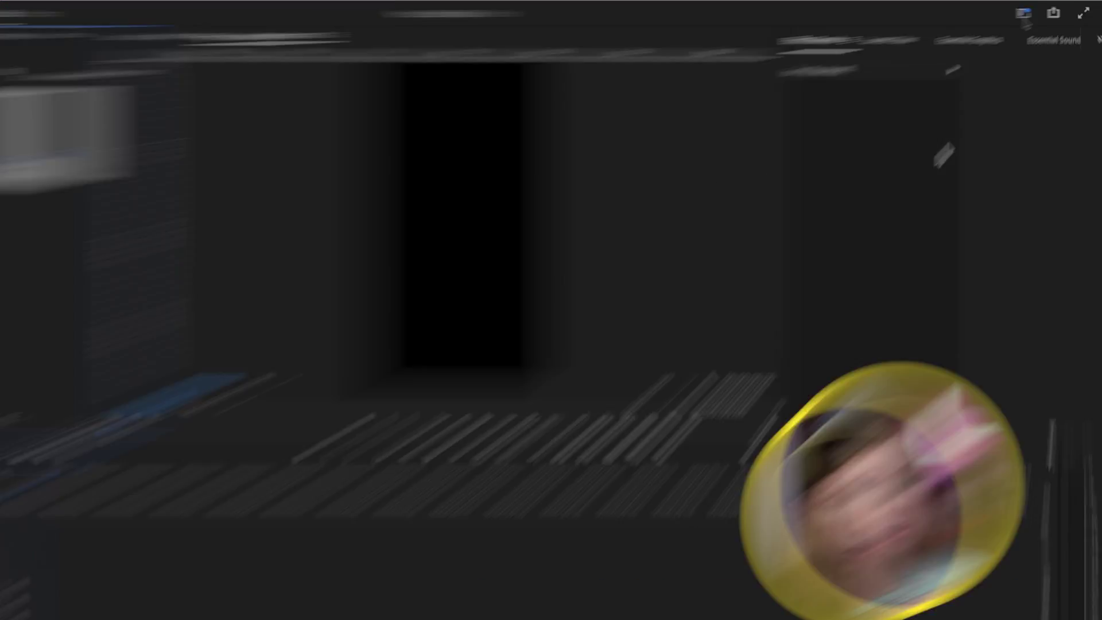
Step: Switch to the Vertical workspace and turn on rulers in the Program monitor
left_click(1033, 13)
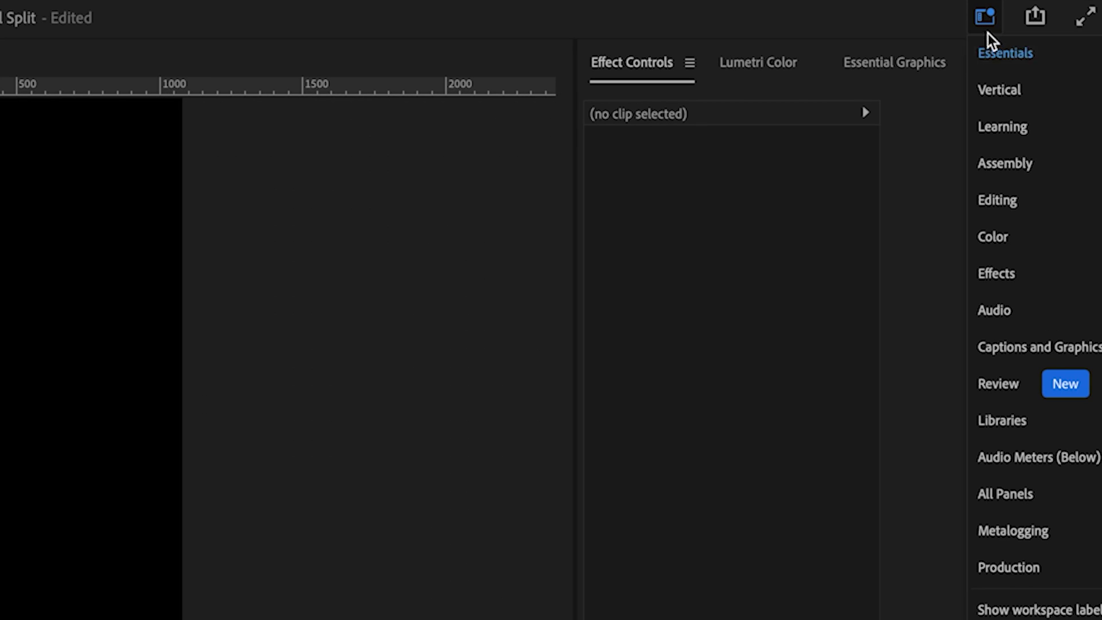
left_click(999, 92)
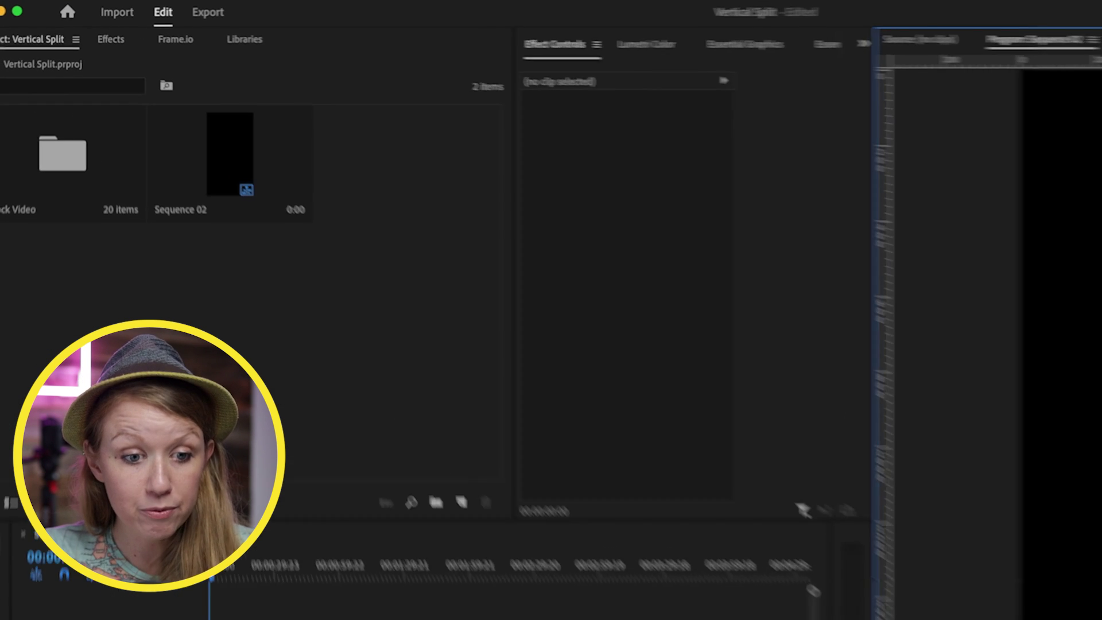
left_click(328, 2)
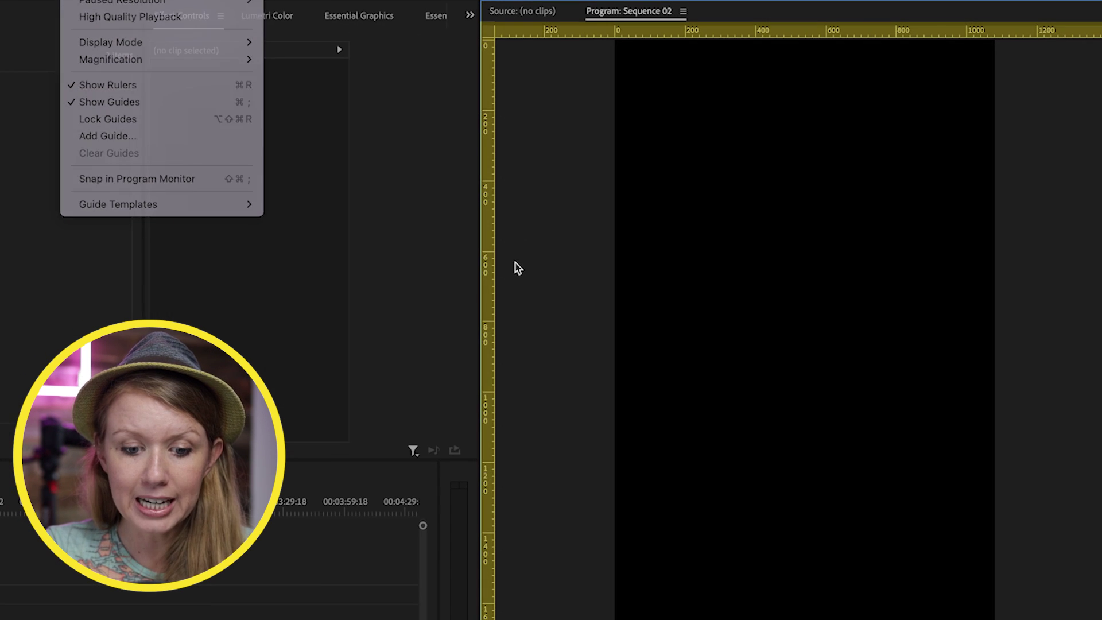
left_click(508, 369)
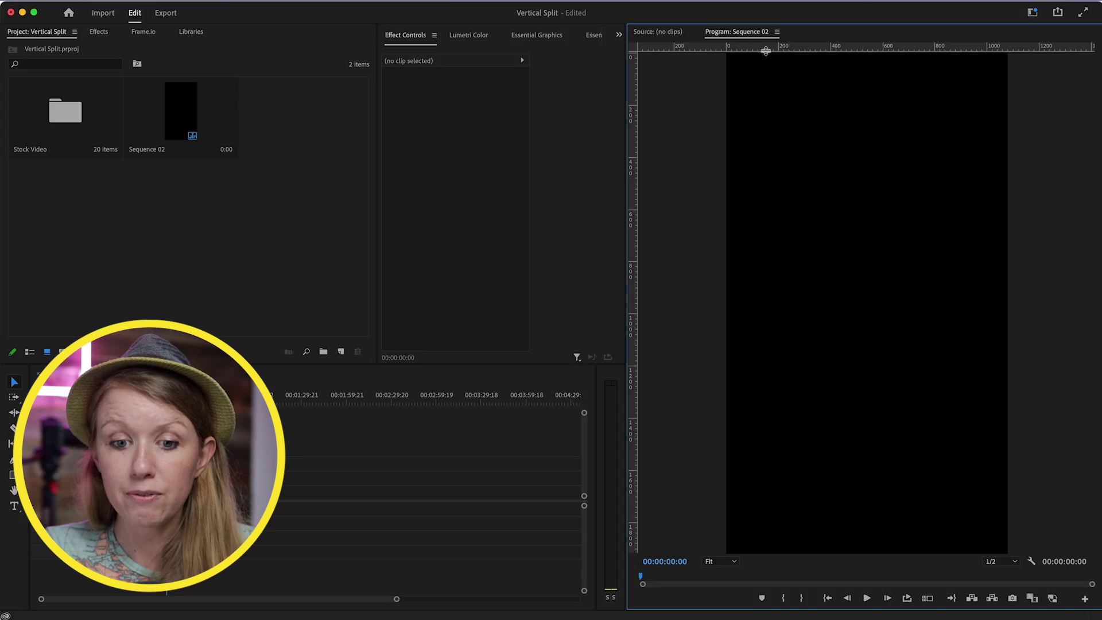
Step: Drag a horizontal guide from the top ruler to roughly 400 px down the frame
left_click_drag(581, 69, 572, 250)
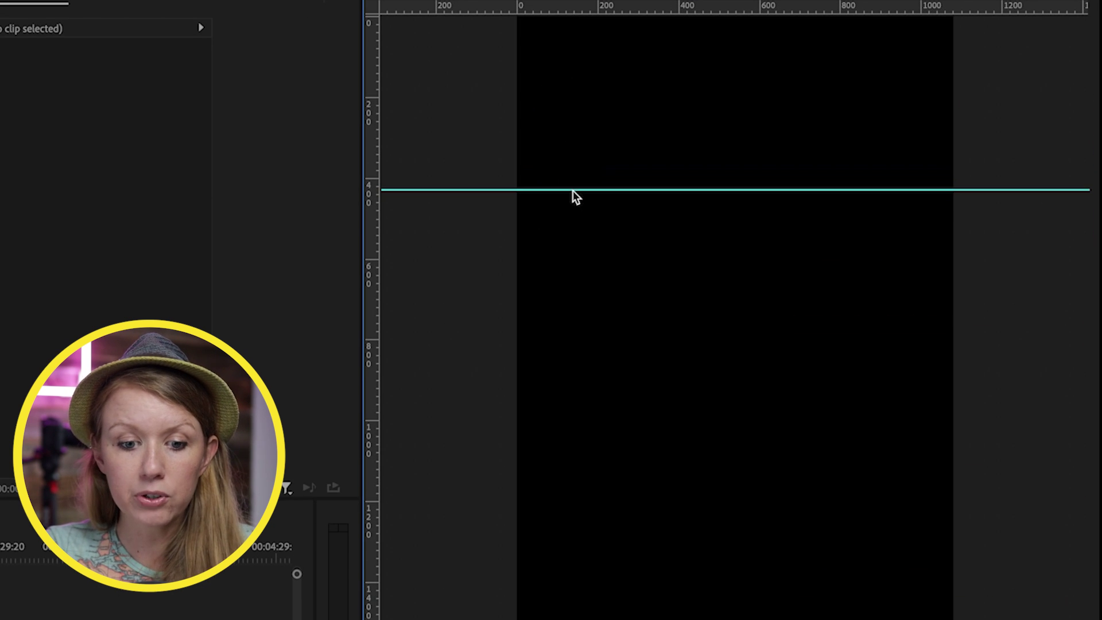
left_click_drag(370, 369, 595, 381)
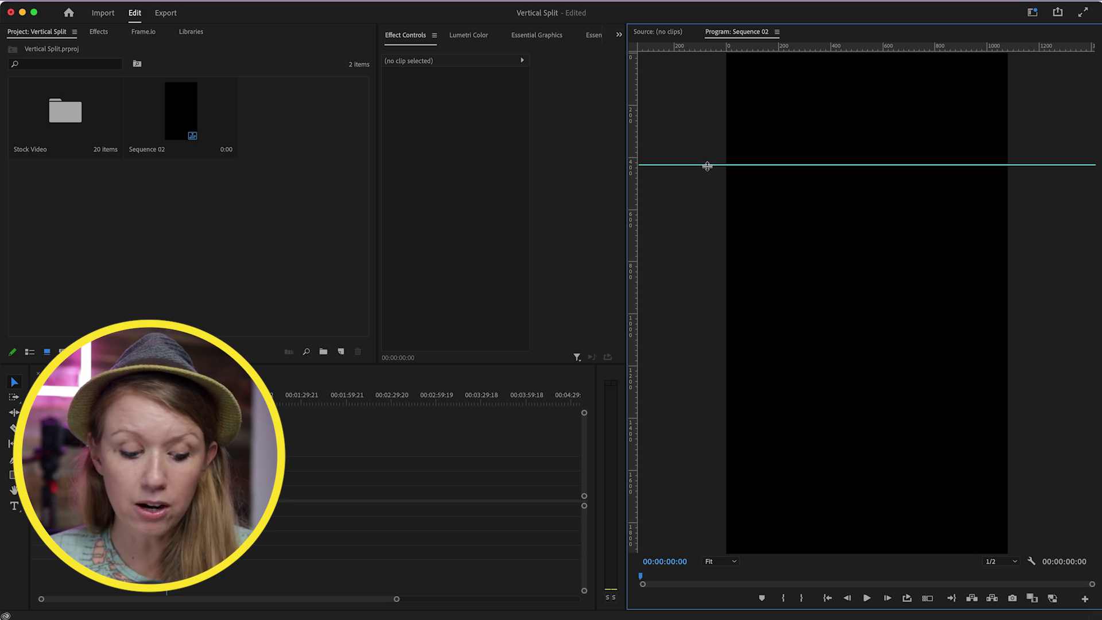
Step: Set the first guide to 640 px and add a second horizontal guide at 1280 px
left_click(706, 166, "ctrl")
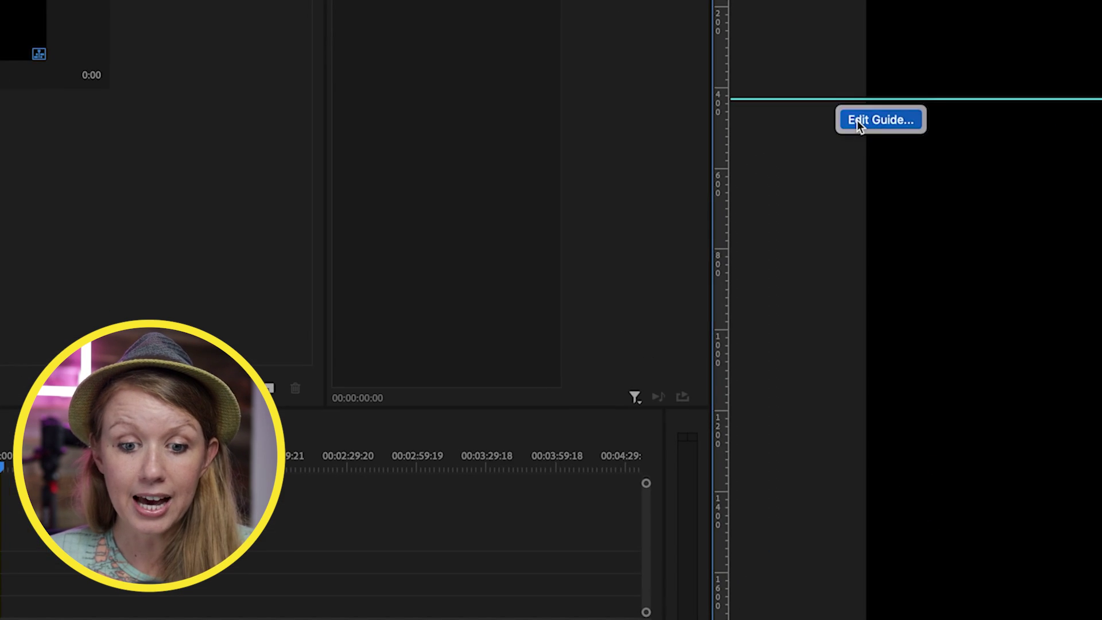
left_click(723, 178)
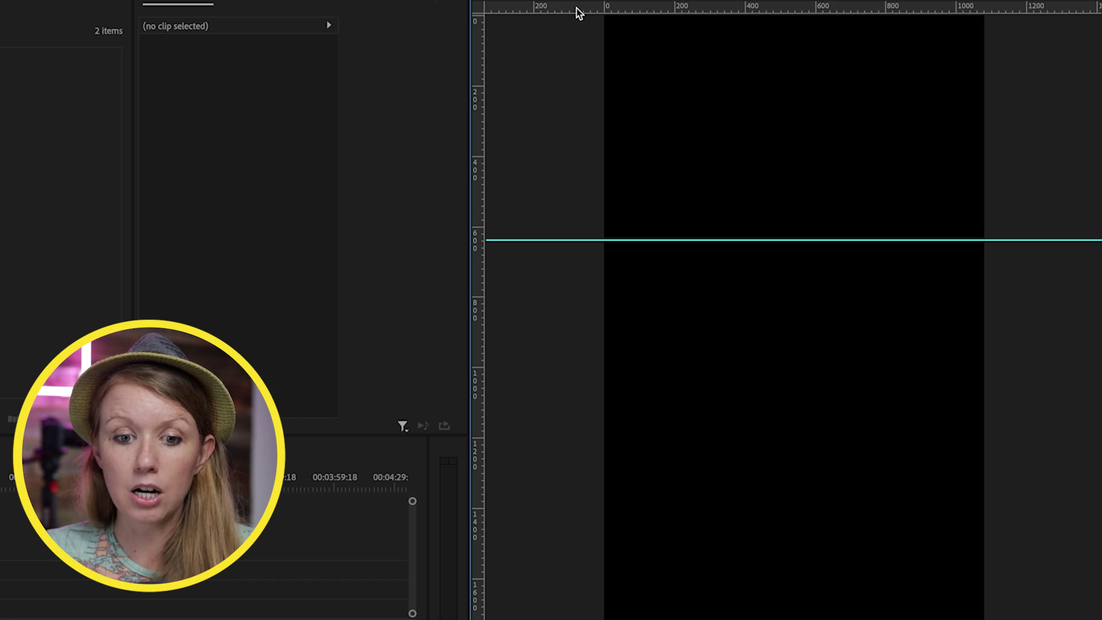
left_click_drag(577, 12, 569, 482)
left_click(568, 480, "ctrl")
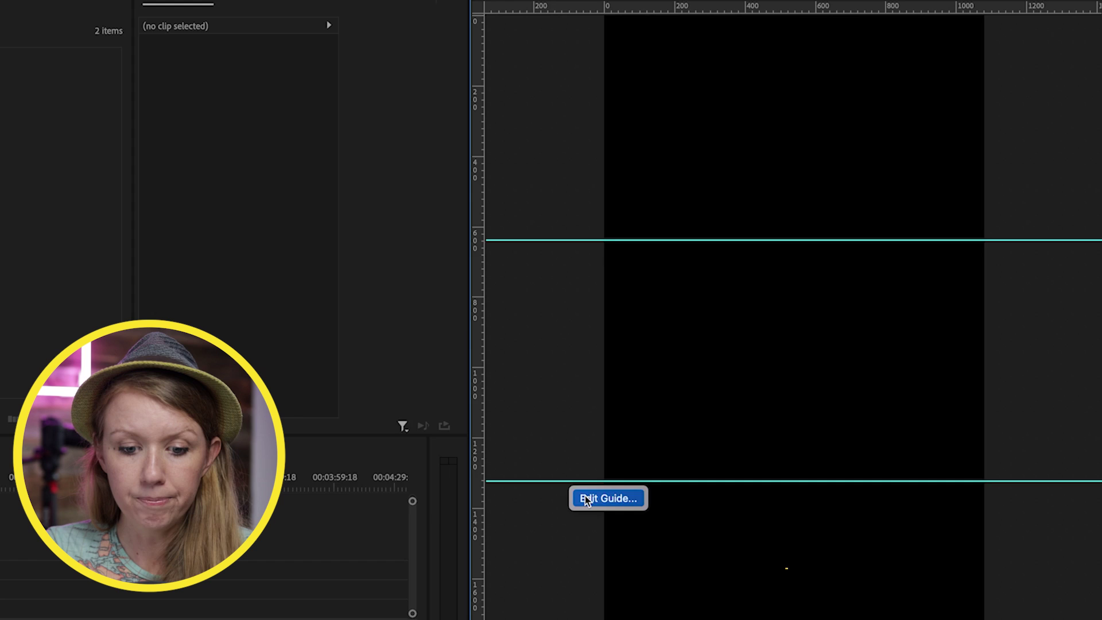
left_click(608, 497)
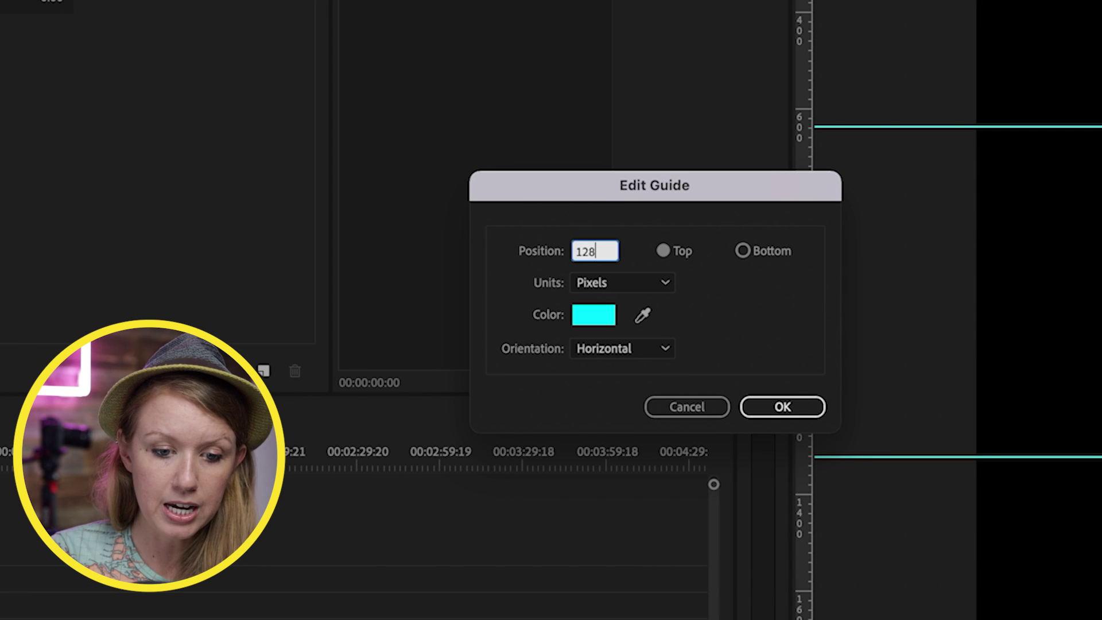
type("0")
key("Return")
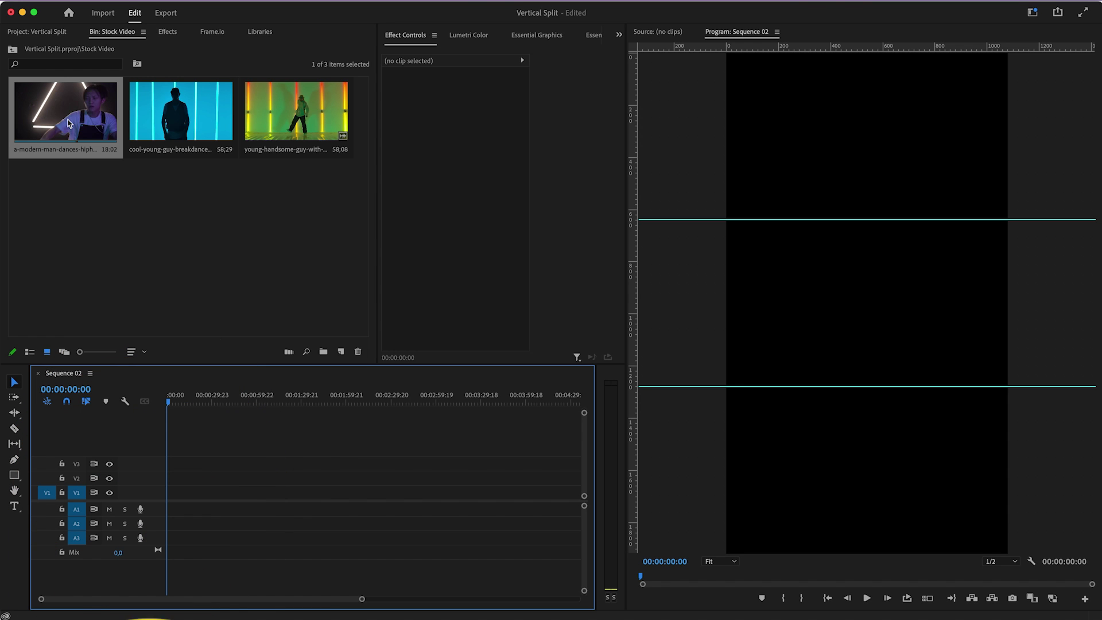
Step: Stack the three dancer clips on V1, V2 and V3, keeping the vertical sequence settings
left_click_drag(153, 502, 152, 500)
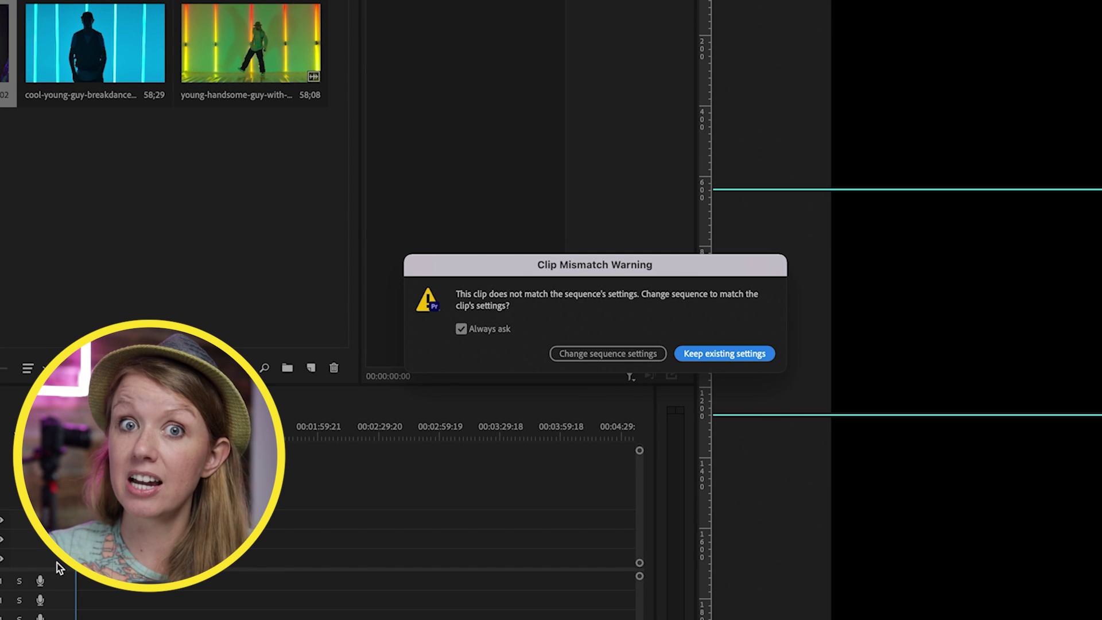
left_click(735, 361)
left_click_drag(95, 44, 82, 539)
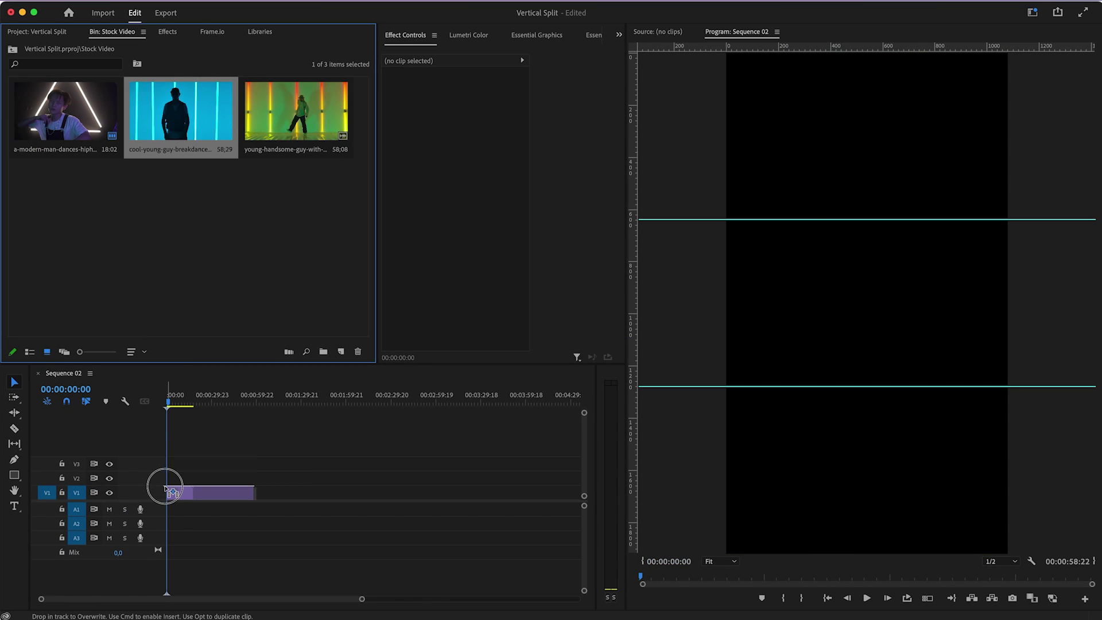
left_click_drag(165, 487, 167, 479)
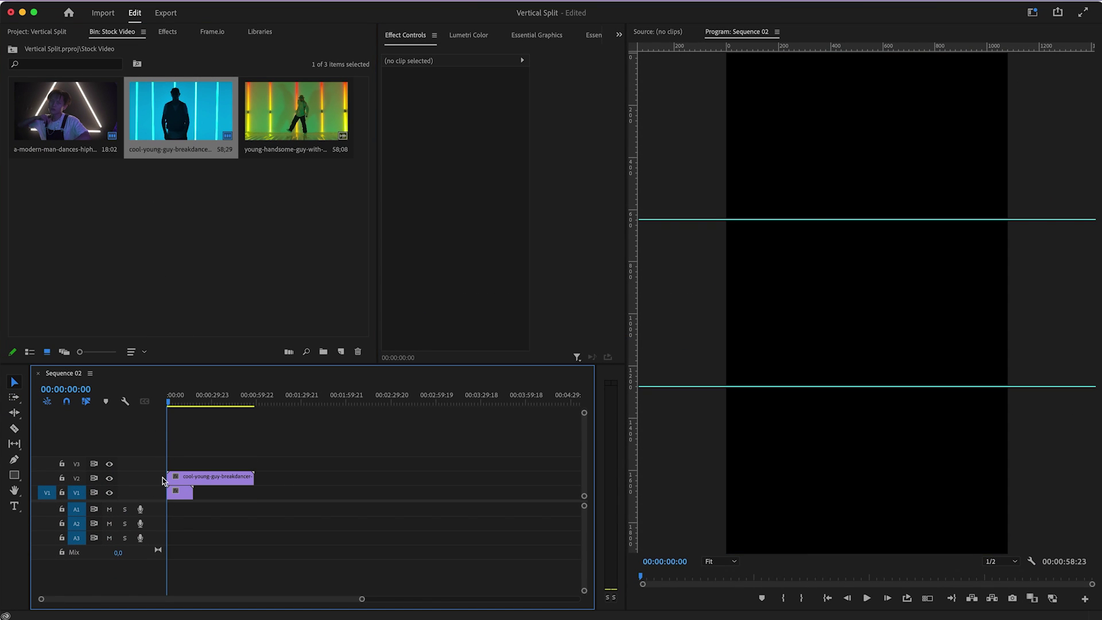
left_click(273, 113)
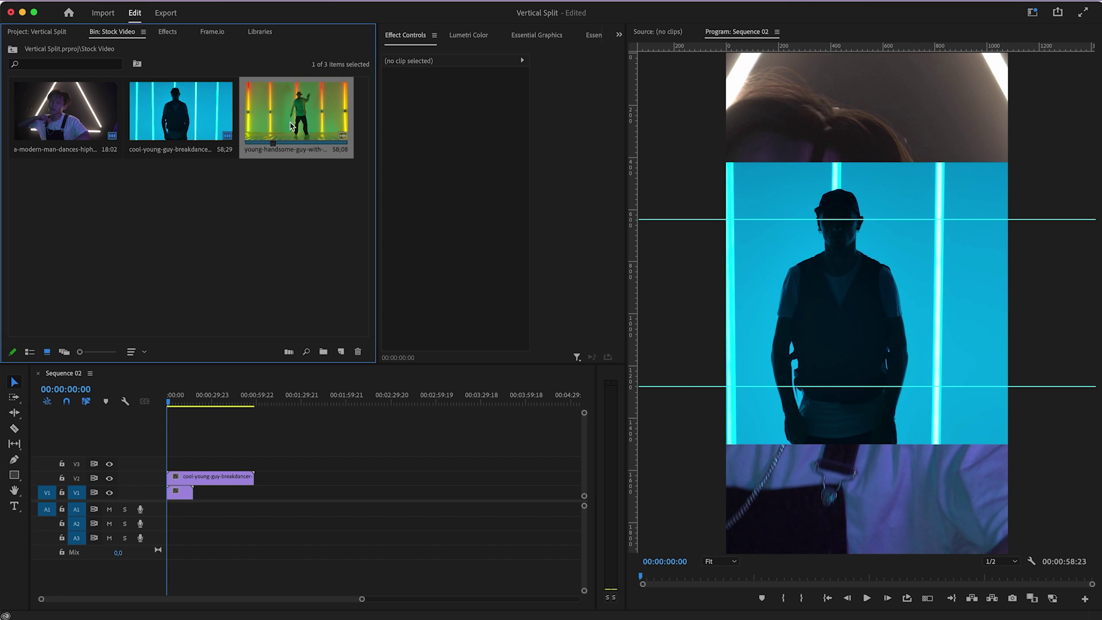
left_click_drag(200, 424, 161, 460)
Step: Unlink the top V3 clip and delete its A3 audio
left_click(206, 531)
key("super+l")
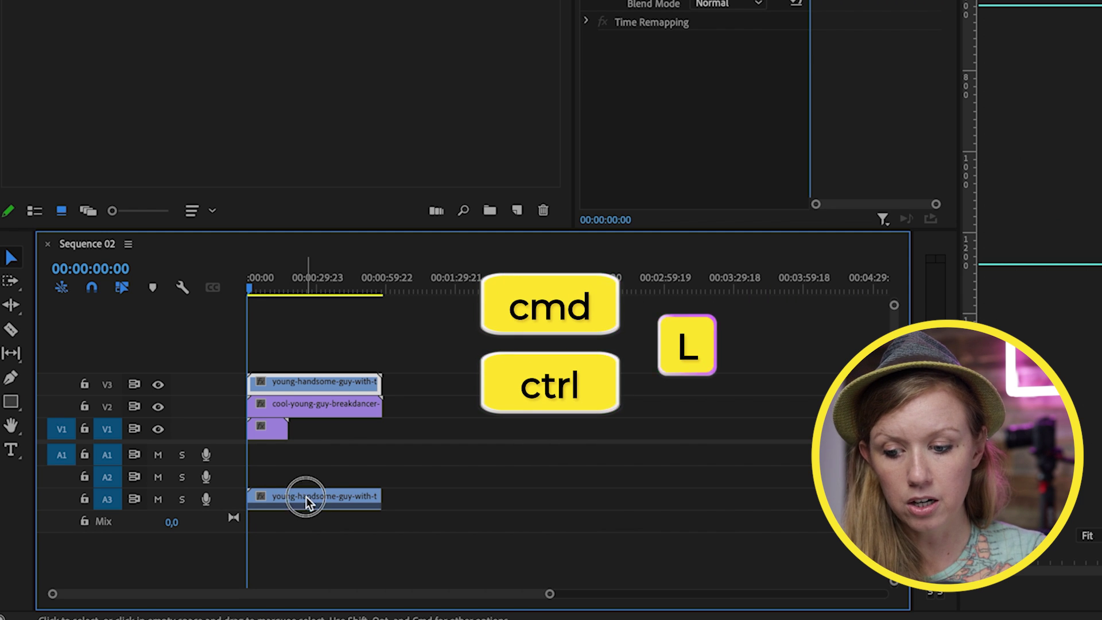
left_click(306, 497)
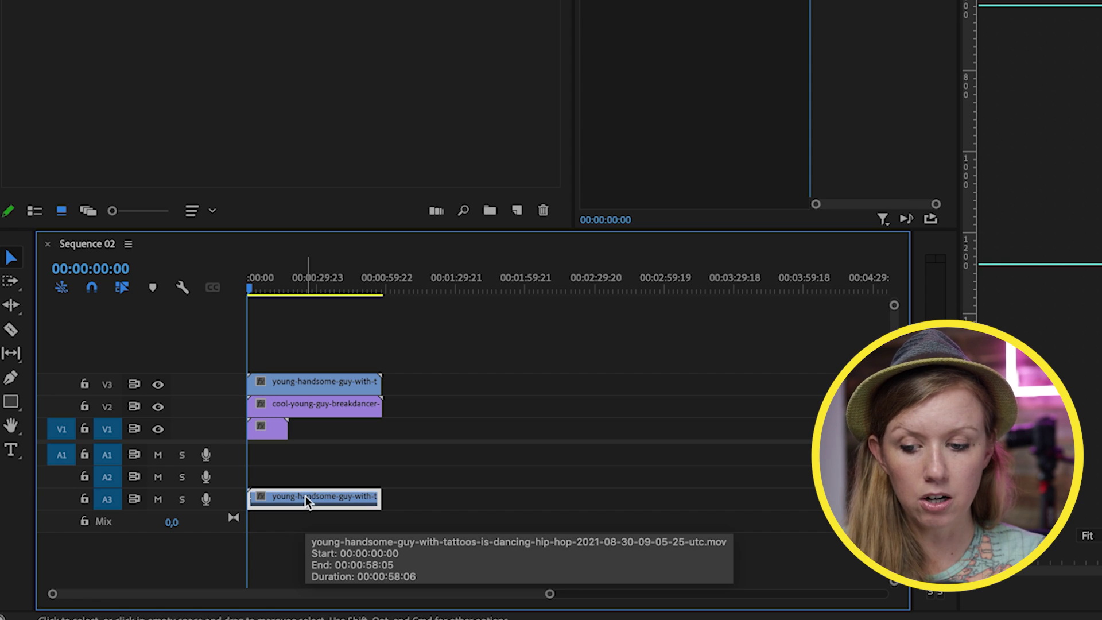
key("Delete")
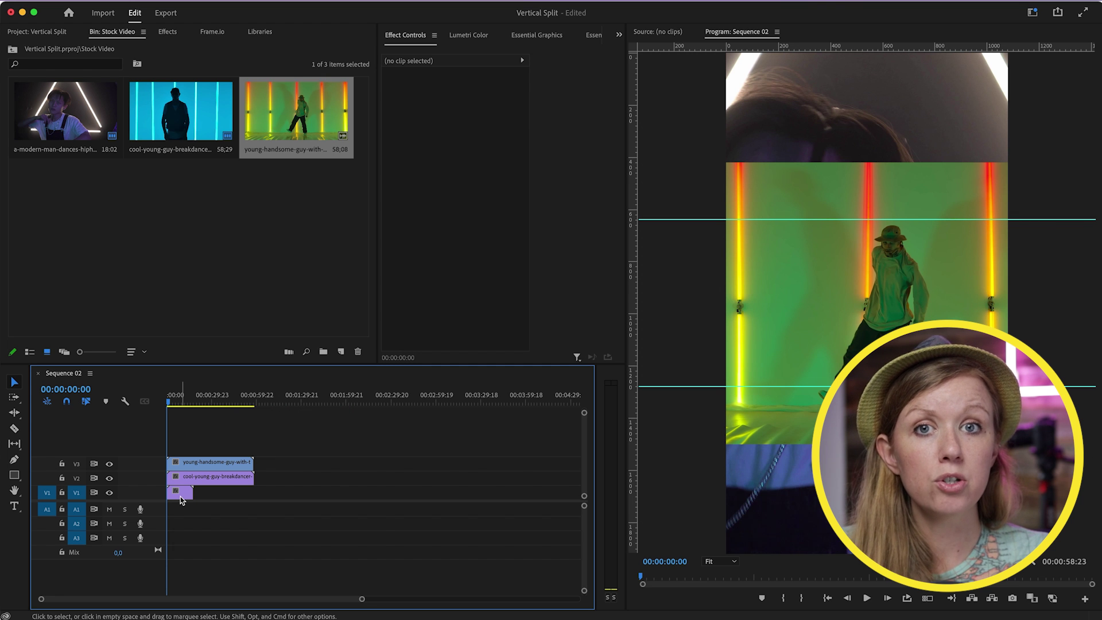
Step: Scale the green dancer clip to 77 and position it at 472, 329 in the top band
left_click(181, 492)
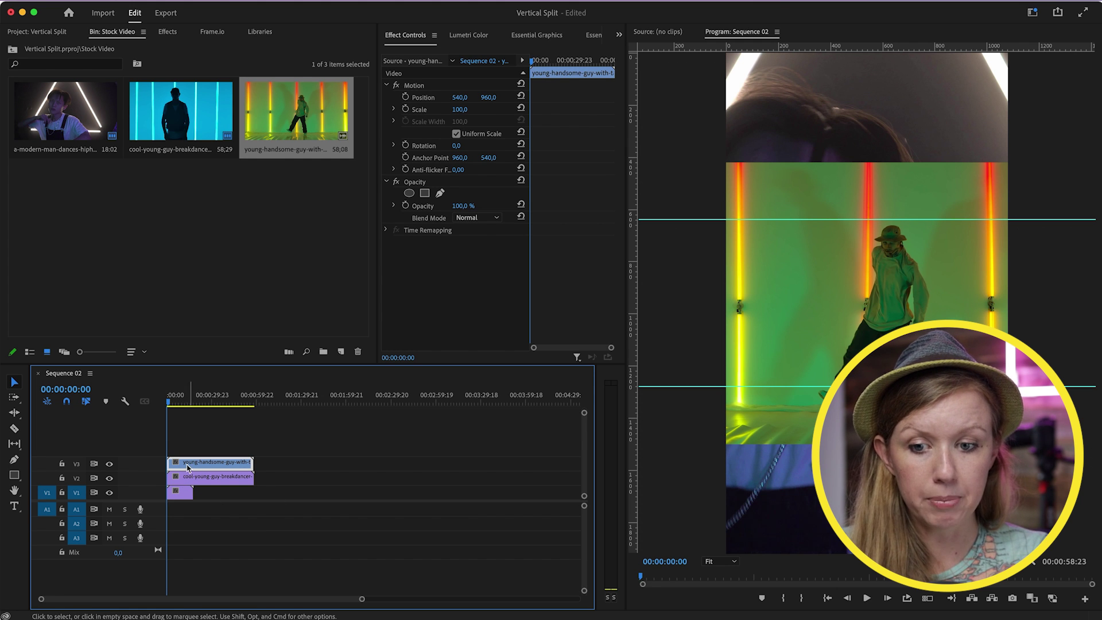
left_click(414, 85)
left_click_drag(871, 304, 870, 191)
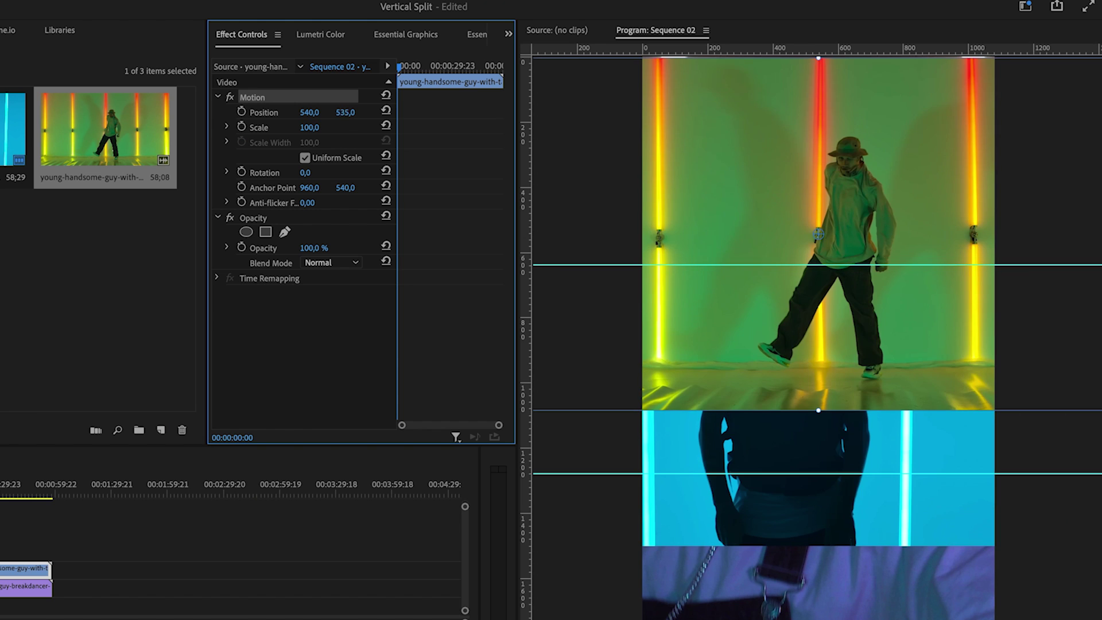
left_click_drag(345, 112, 275, 117)
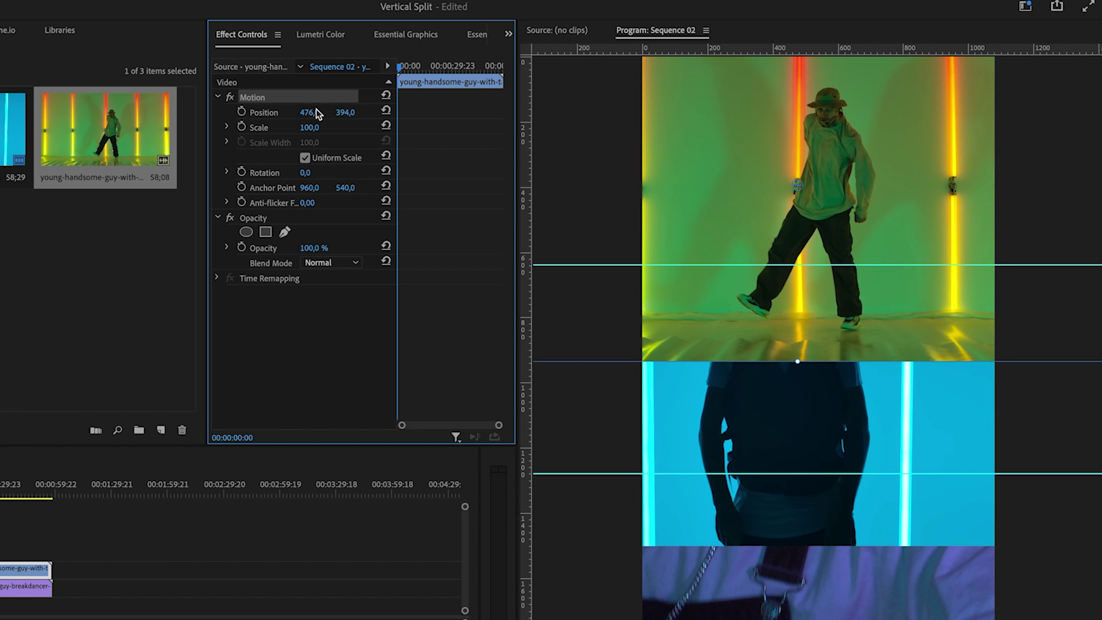
key("ctrl+z")
left_click_drag(310, 113, 288, 131)
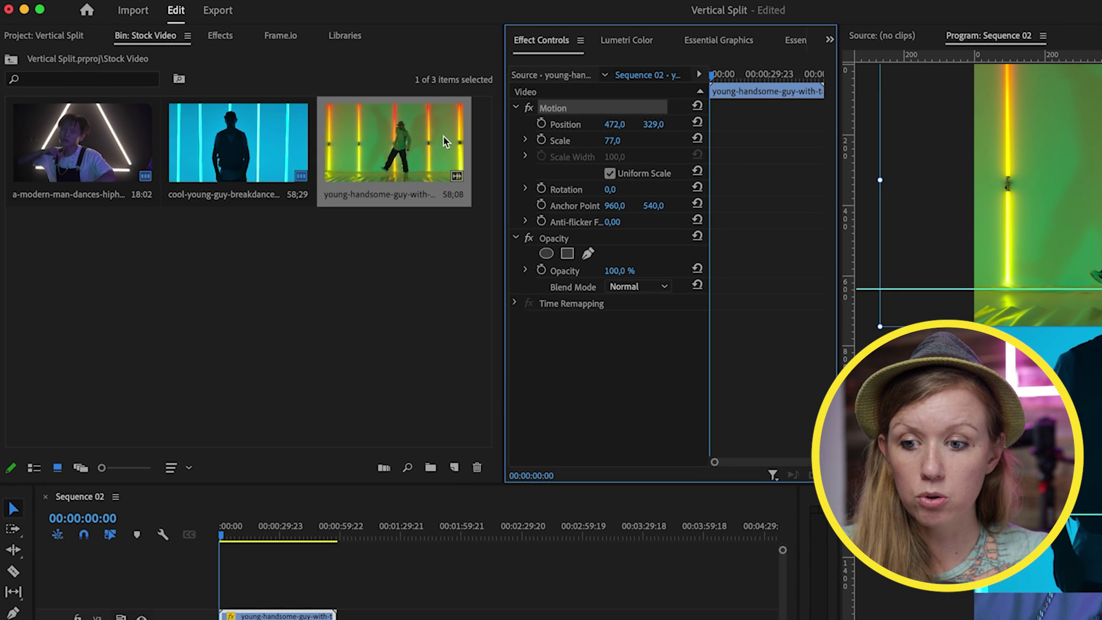
Step: Apply Crop to the green dancer clip and crop its bottom 13% to the first guide
left_click(172, 32)
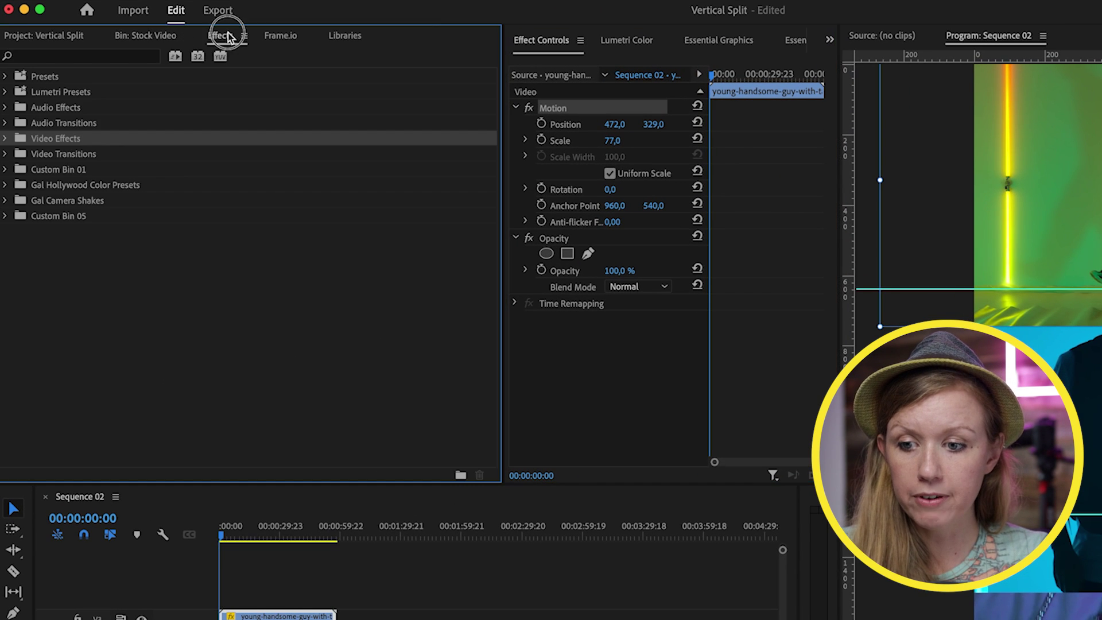
left_click(79, 56)
type("crop")
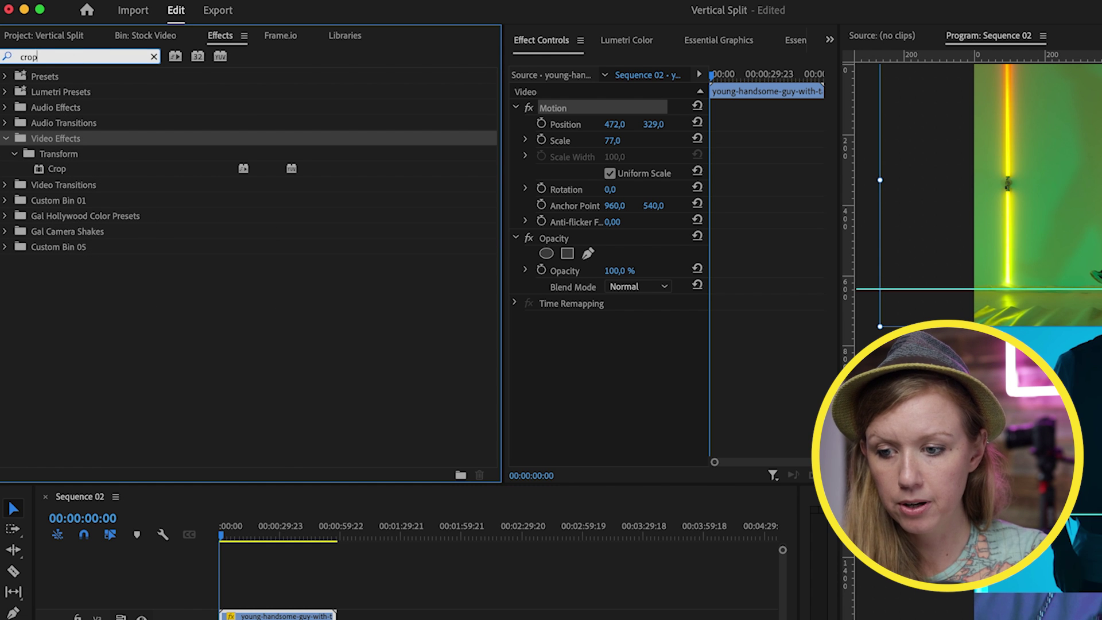
left_click_drag(61, 169, 590, 338)
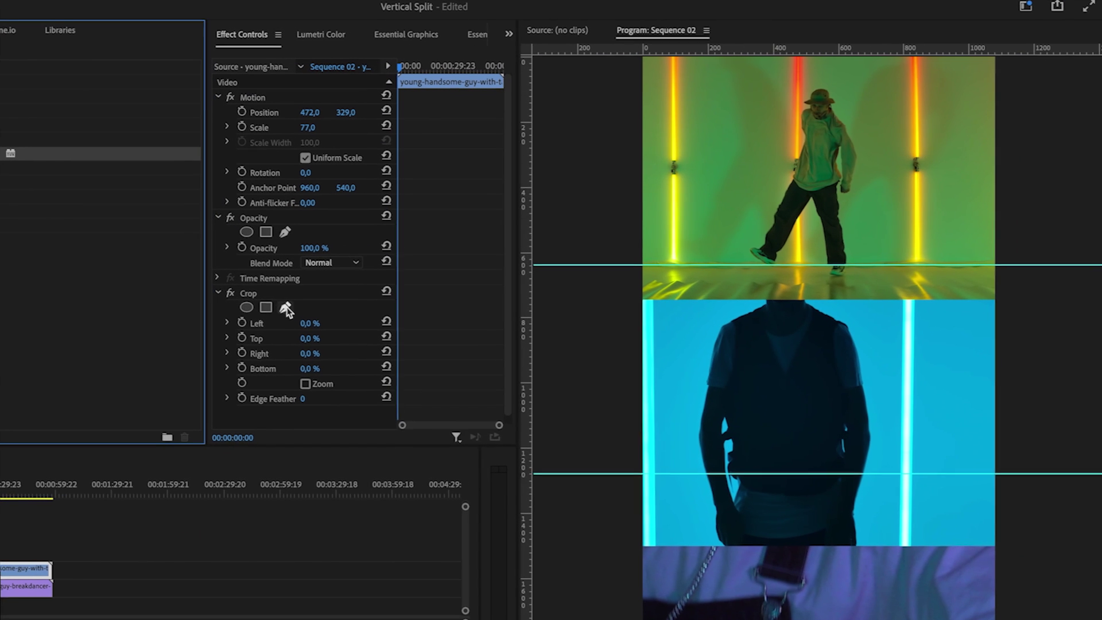
left_click(258, 294)
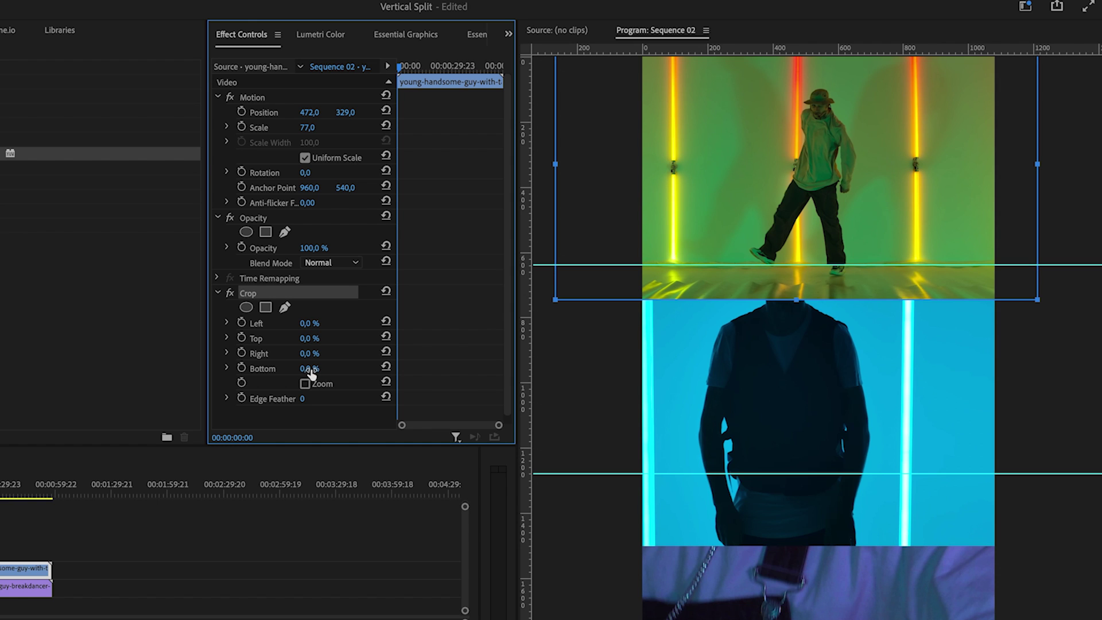
mouse_move(310, 369)
left_mouse_down()
mouse_move(356, 368)
mouse_move(330, 369)
left_mouse_up()
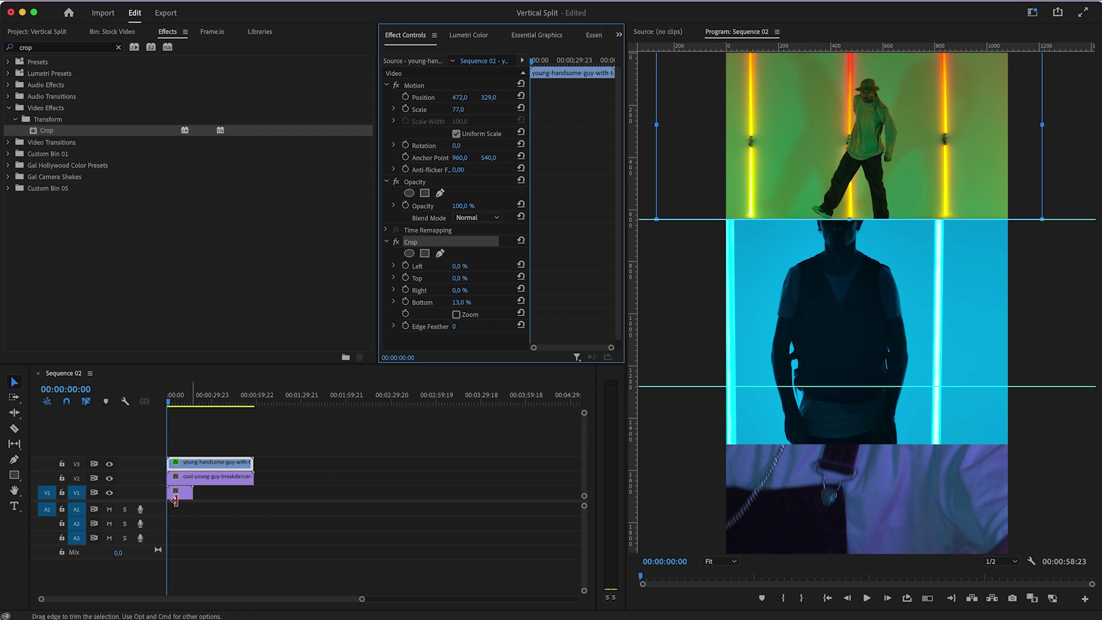
Step: Scale the V2 breakdancer clip to 65, nudged right, and the V1 clip to 32
left_click(182, 479)
left_click_drag(464, 110, 675, 97)
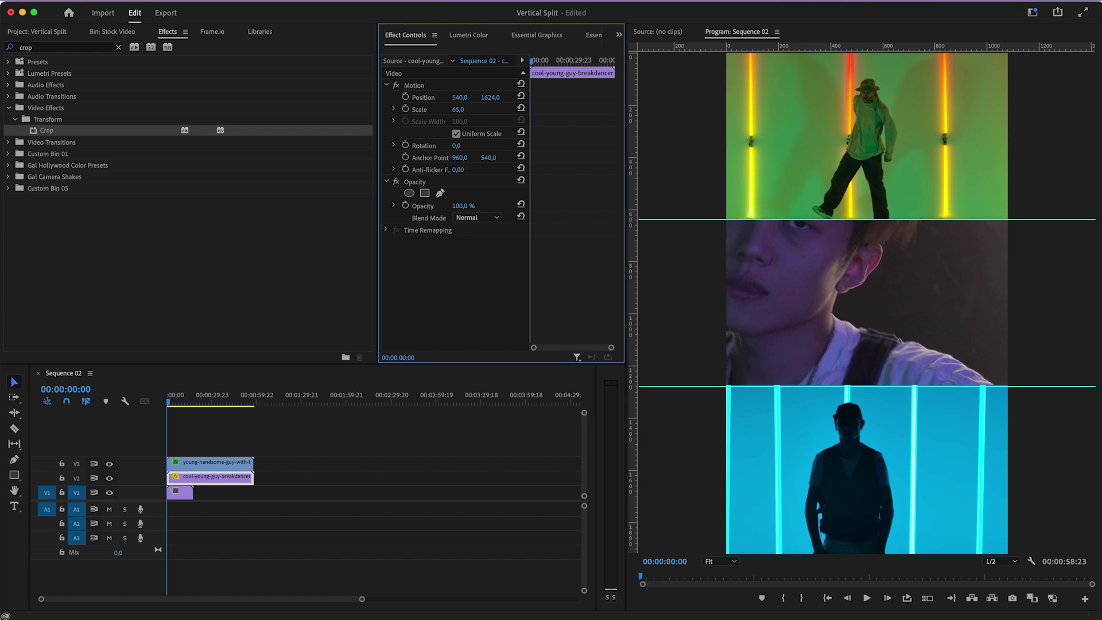
left_click_drag(458, 102, 466, 98)
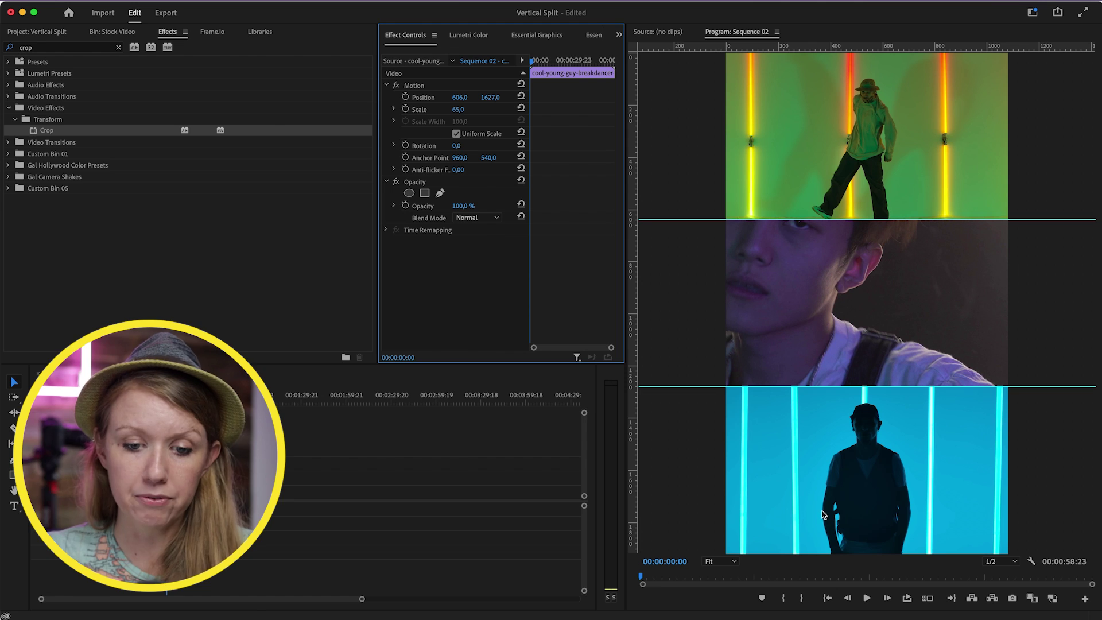
left_click(179, 492)
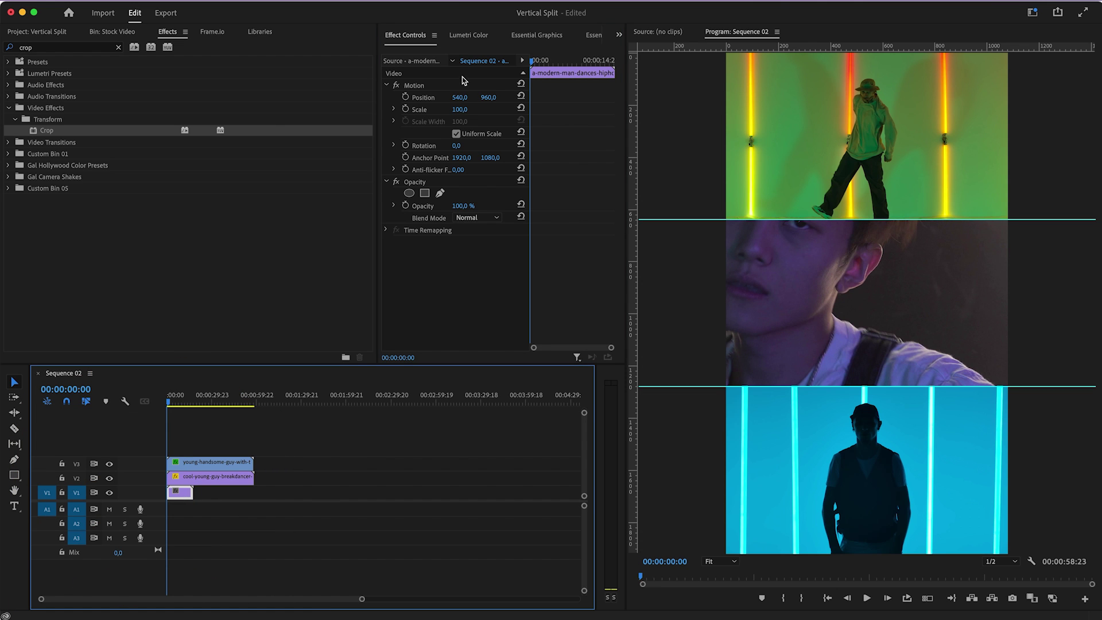
left_click_drag(459, 109, 436, 109)
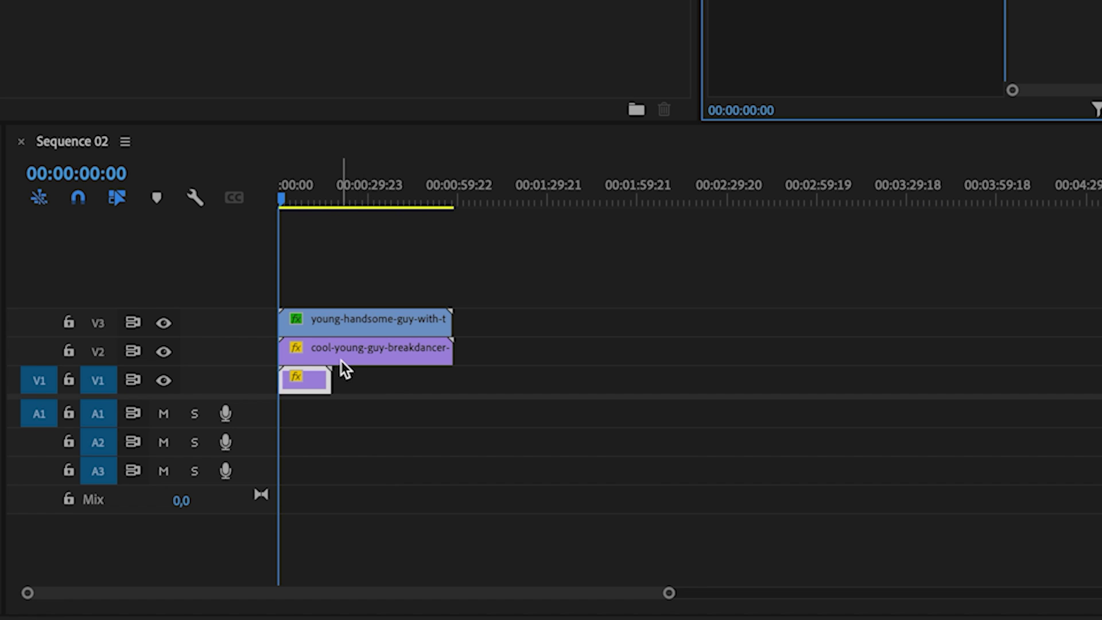
Step: Razor V2 and V3 where the V1 clip ends and delete the leftover pieces
key("c")
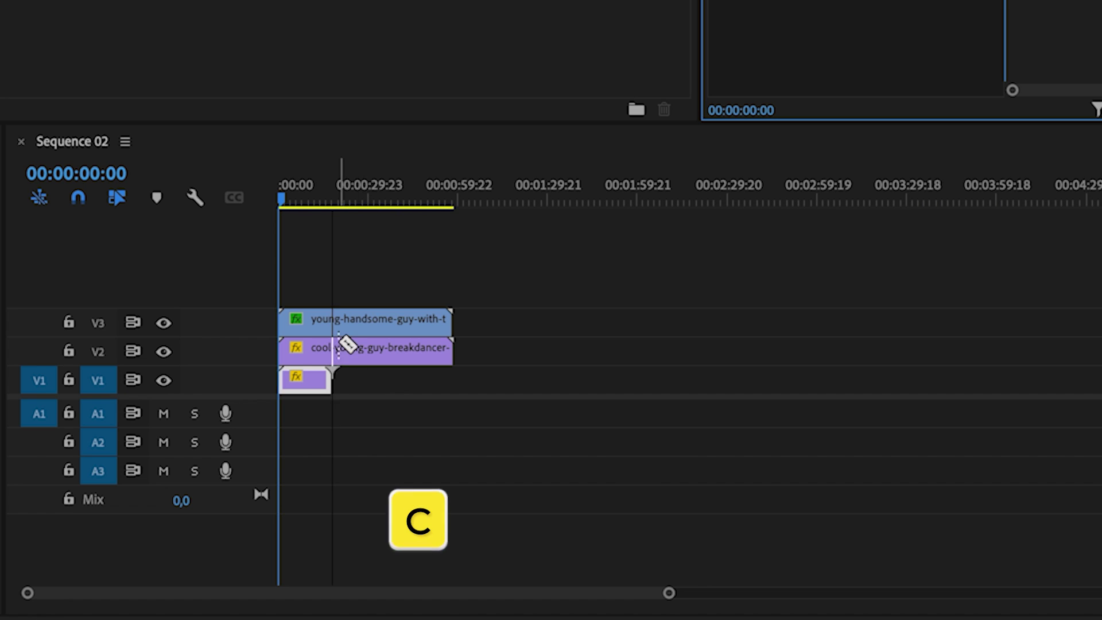
key("shift")
left_click(333, 353, "shift")
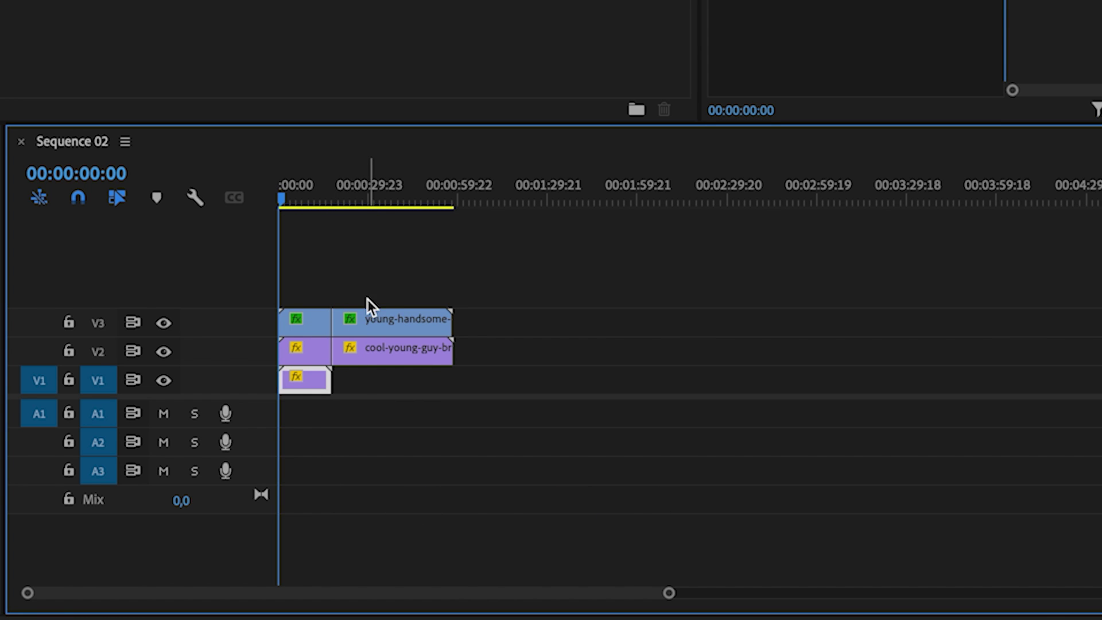
key("Delete")
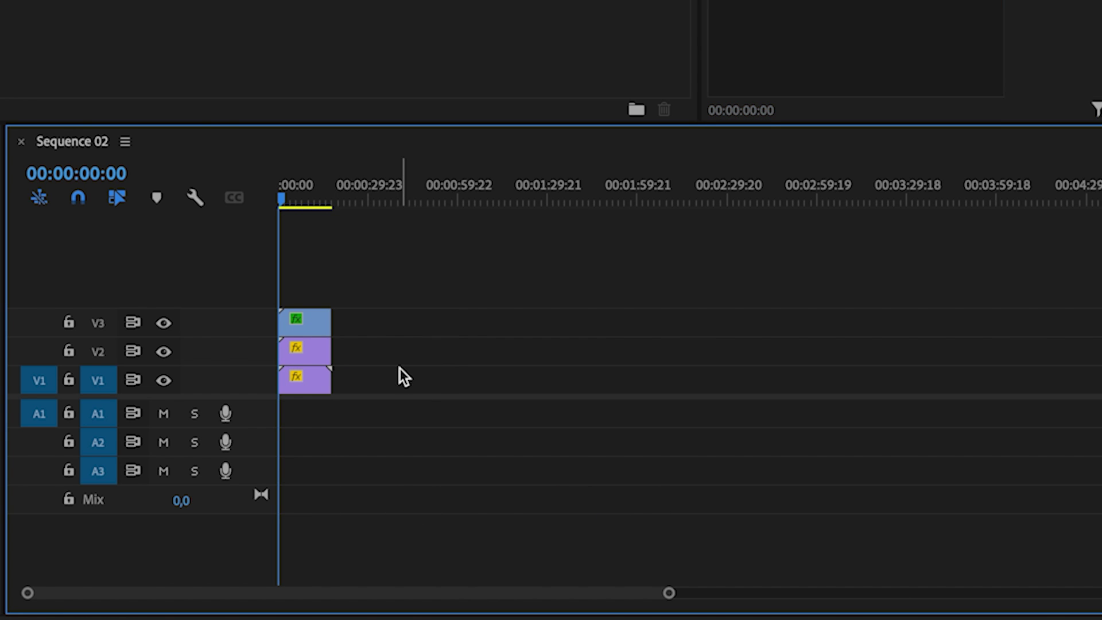
key("space")
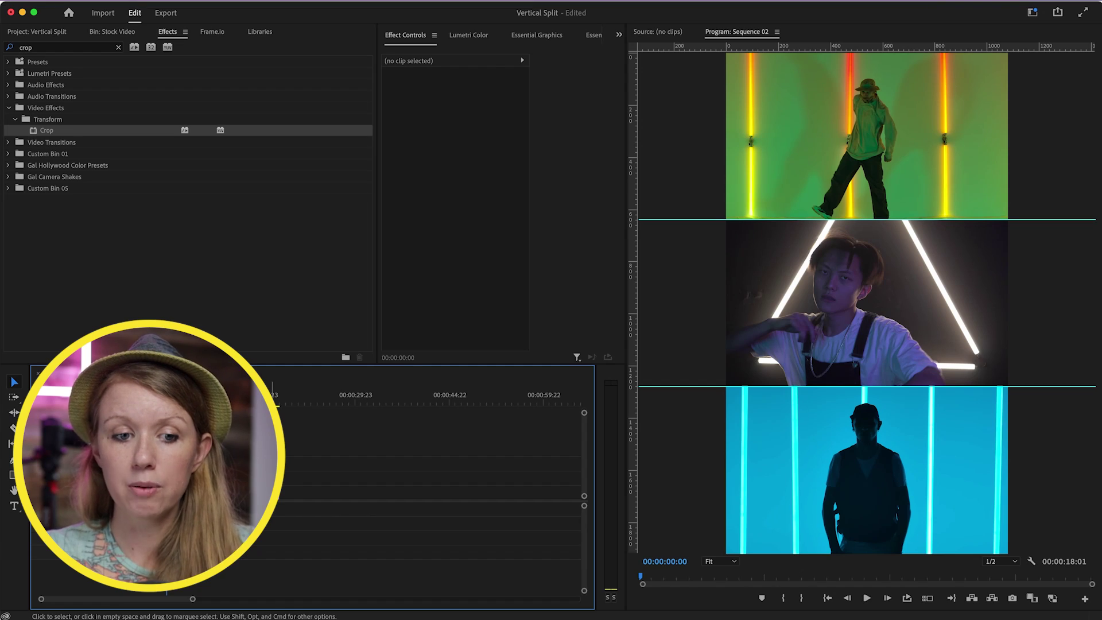
Step: Save the current guides as a guide template named '3-split vertical'
left_click(347, 10)
mouse_move(366, 159)
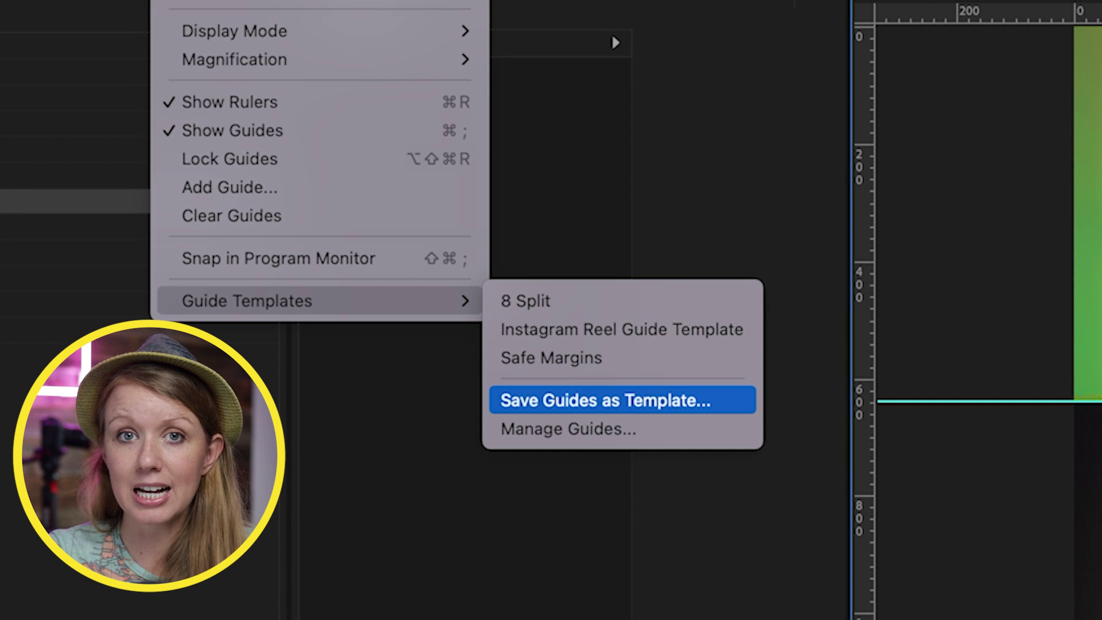
left_click(578, 404)
type("3-s")
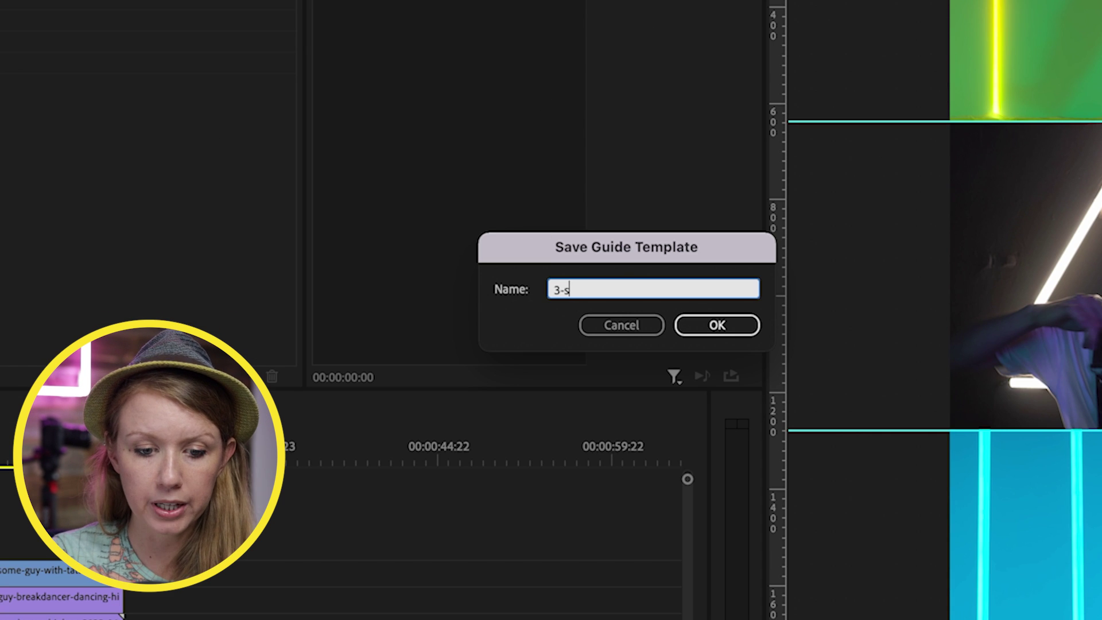
type("plit ver")
type("tical")
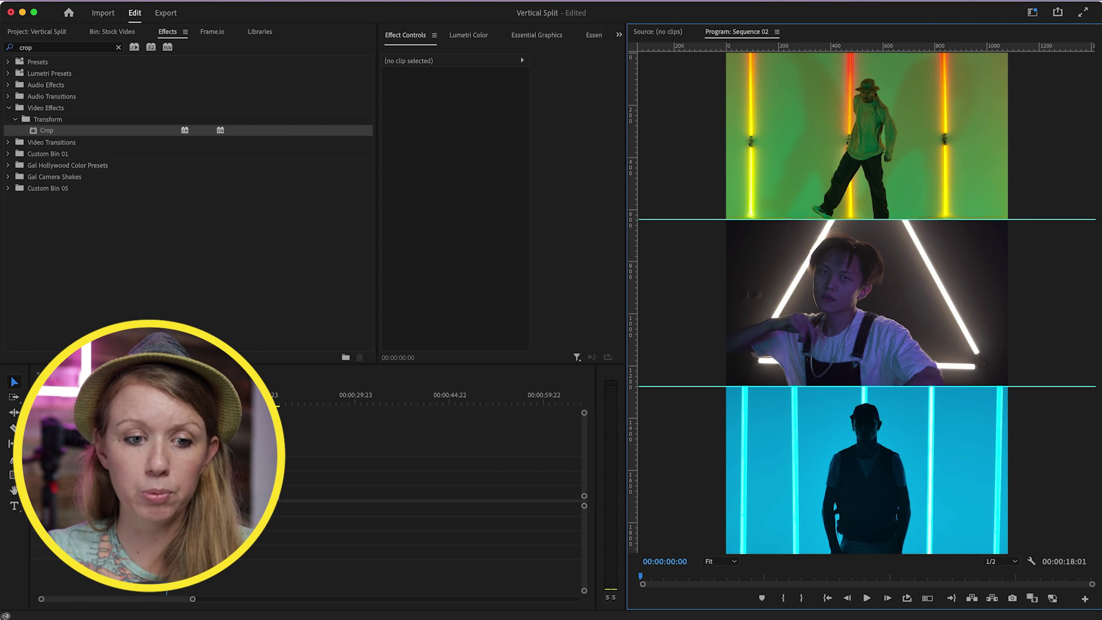
left_click(328, 1)
mouse_move(389, 176)
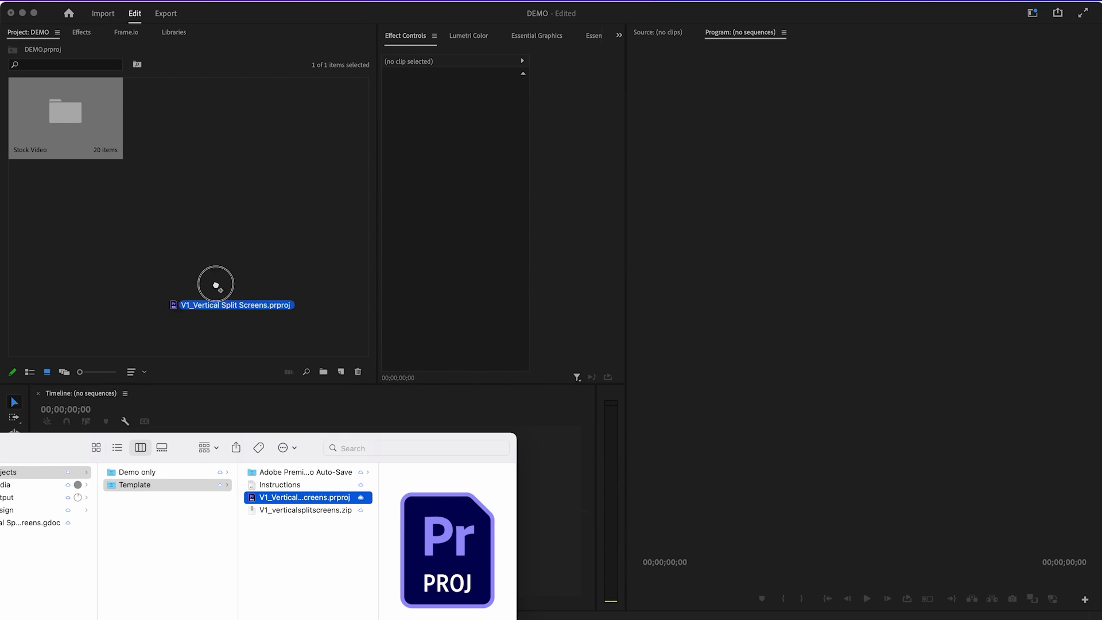
Step: Import the V1_Vertical Split Screens project into its own folder
left_click(212, 280)
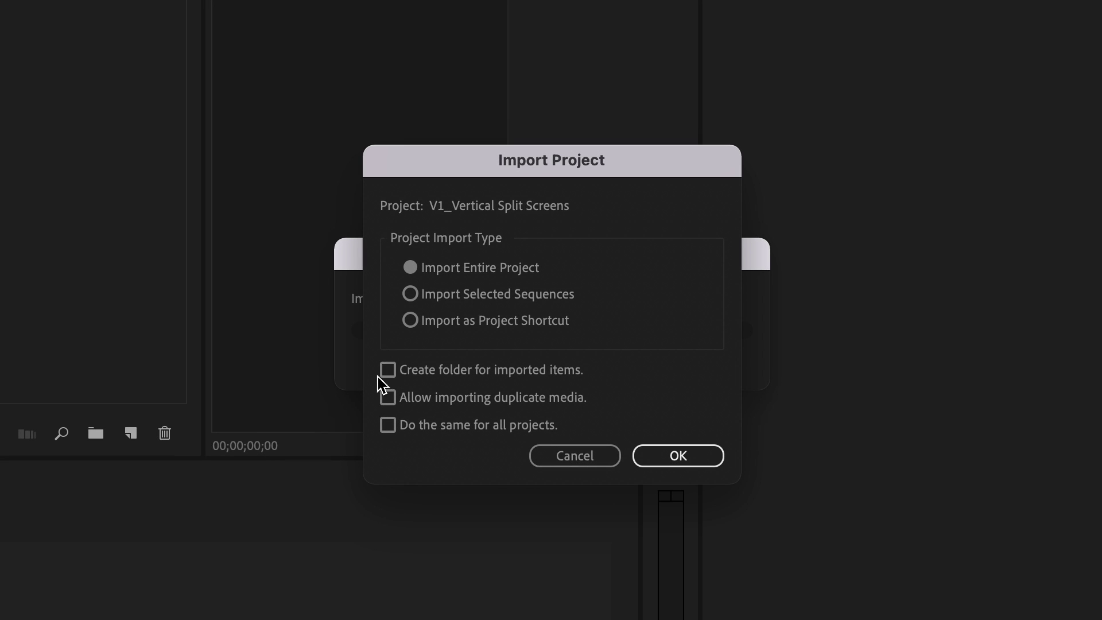
left_click(388, 370)
left_click(388, 397)
left_click(680, 462)
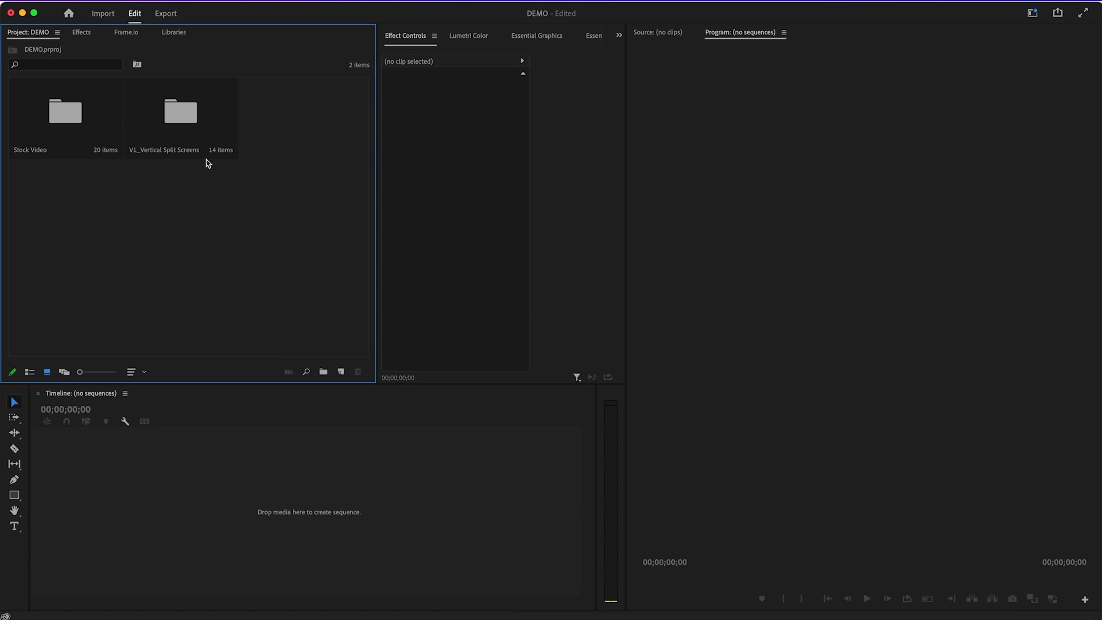
Step: Open the 2-Split (H) template sequence from the imported folders
double_click(182, 121)
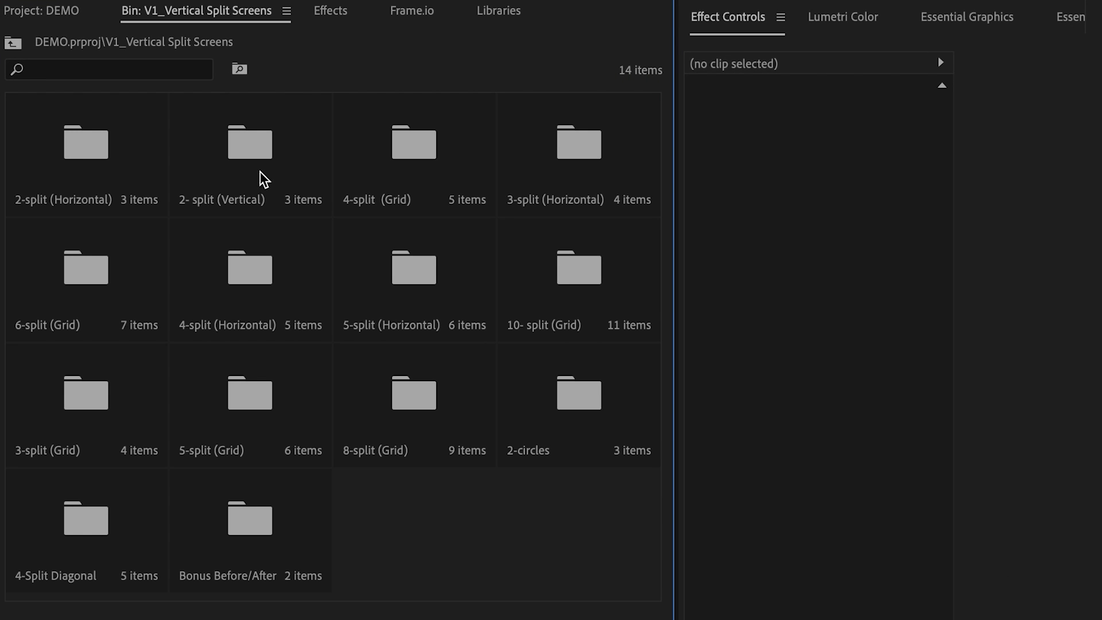
double_click(79, 156)
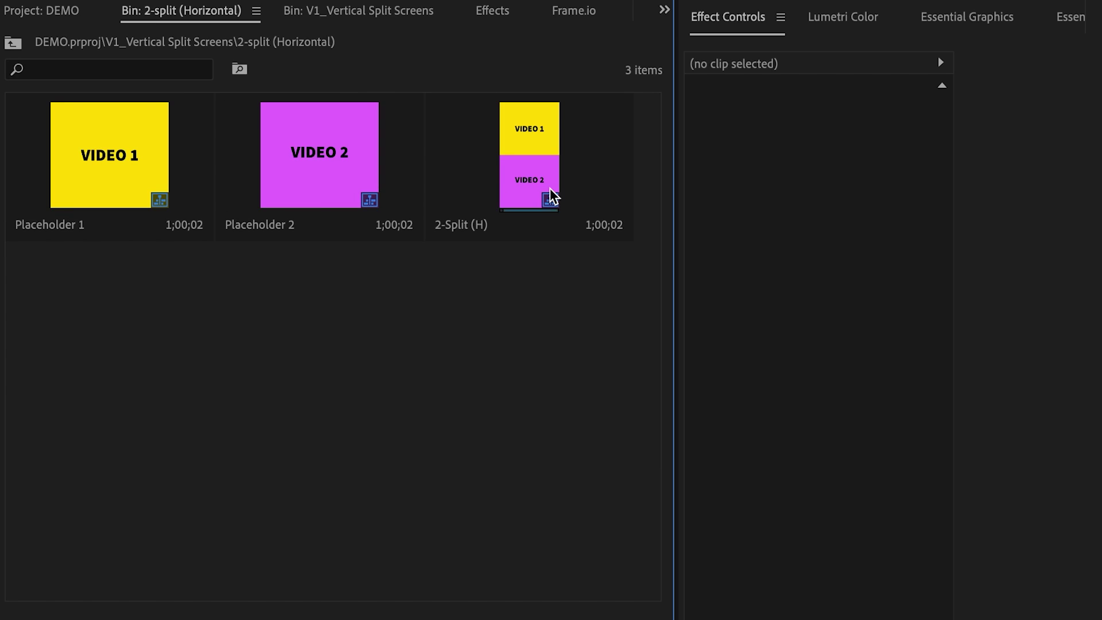
left_click(550, 197)
double_click(298, 137)
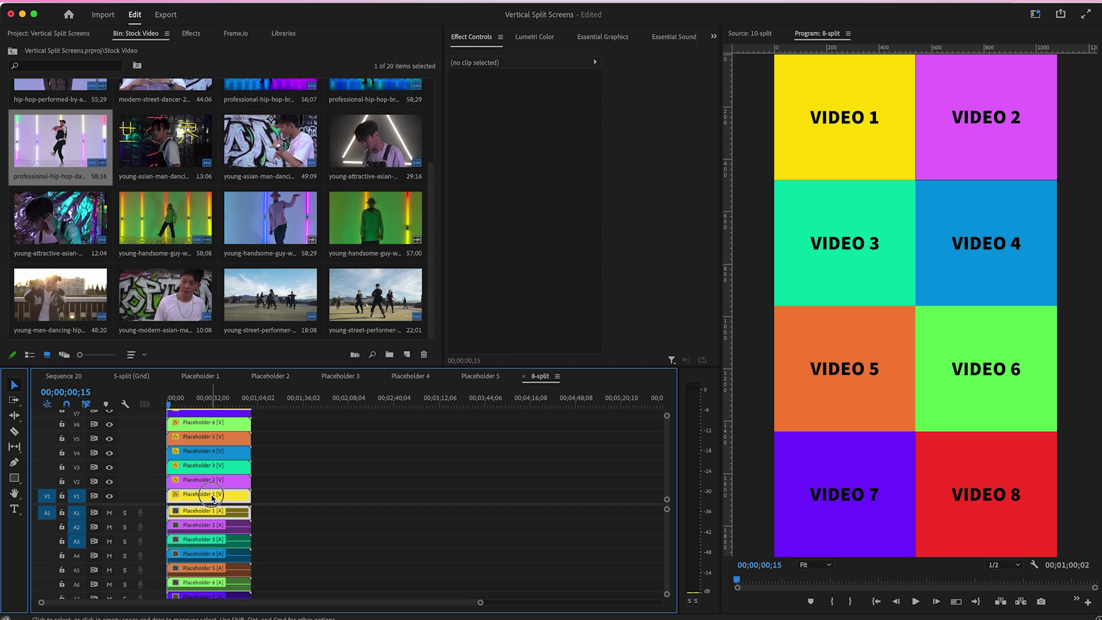
Step: Put a dancer clip above the VIDEO 1 placeholder at Scale 36, then close the placeholder sequences
double_click(212, 496)
left_click_drag(161, 166, 162, 485)
left_click_drag(174, 405, 170, 468)
left_click_drag(534, 112, 496, 112)
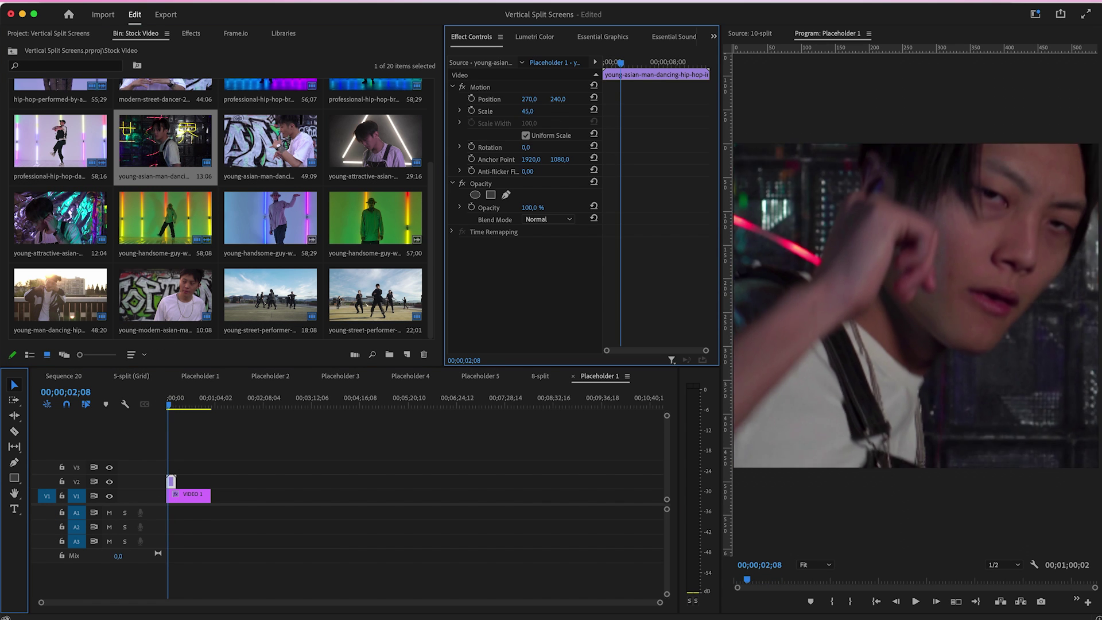
left_click(571, 378)
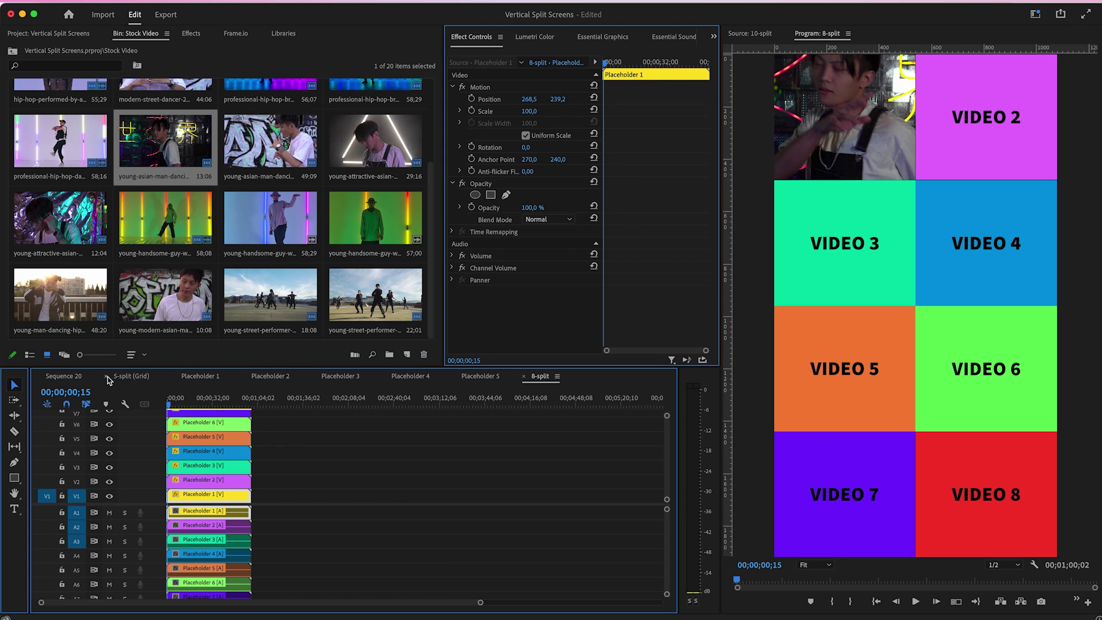
left_click(106, 377)
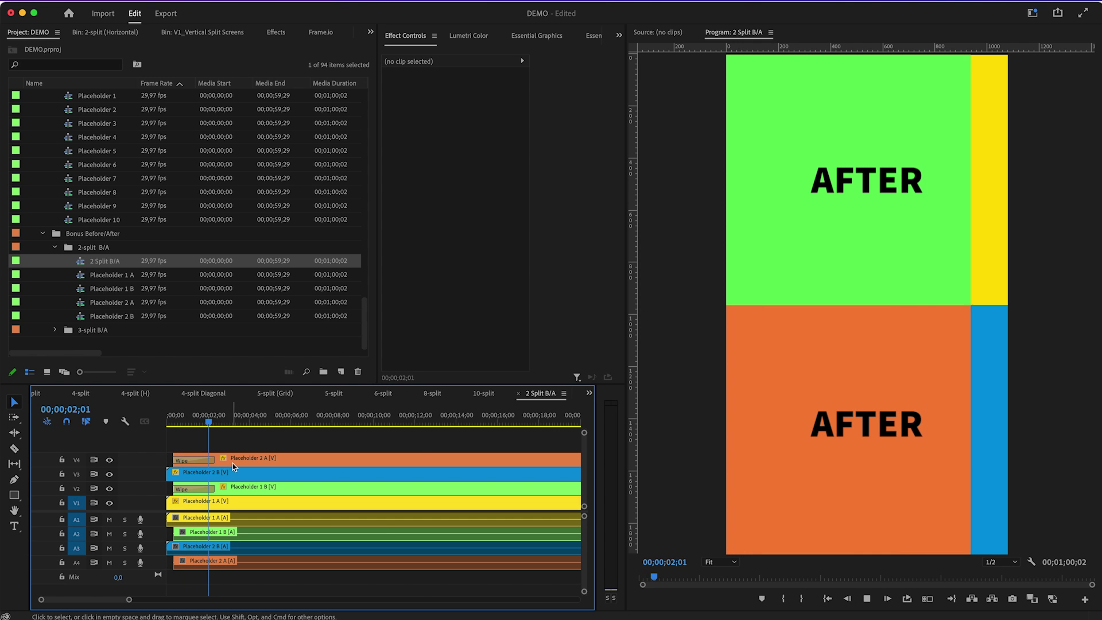
Step: Play back the 2 Split B/A before/after wipe
key("space")
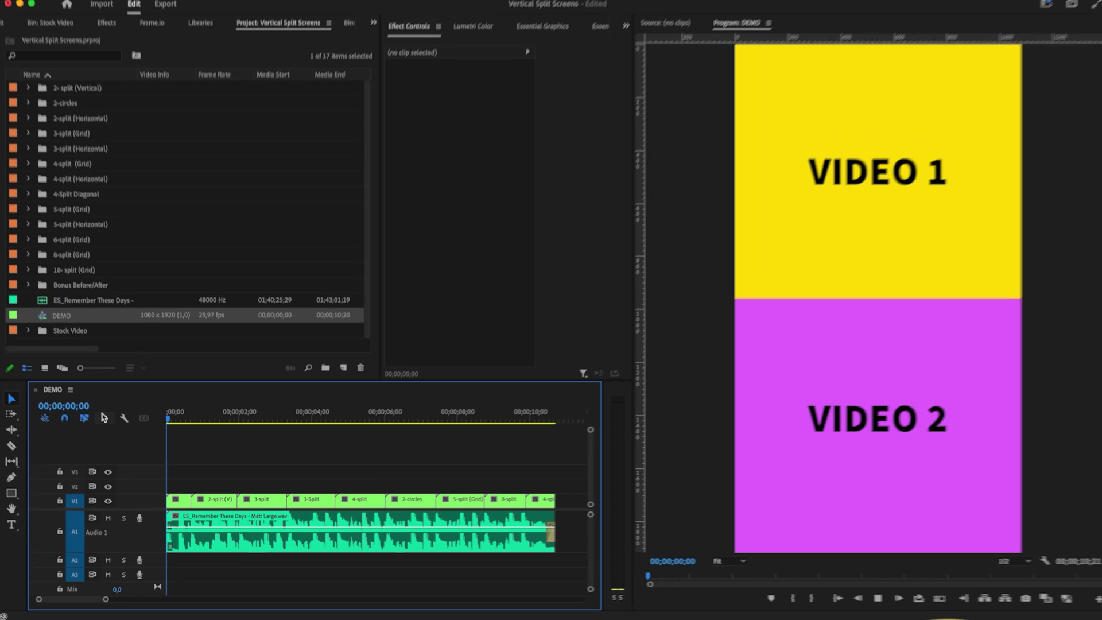
key("space")
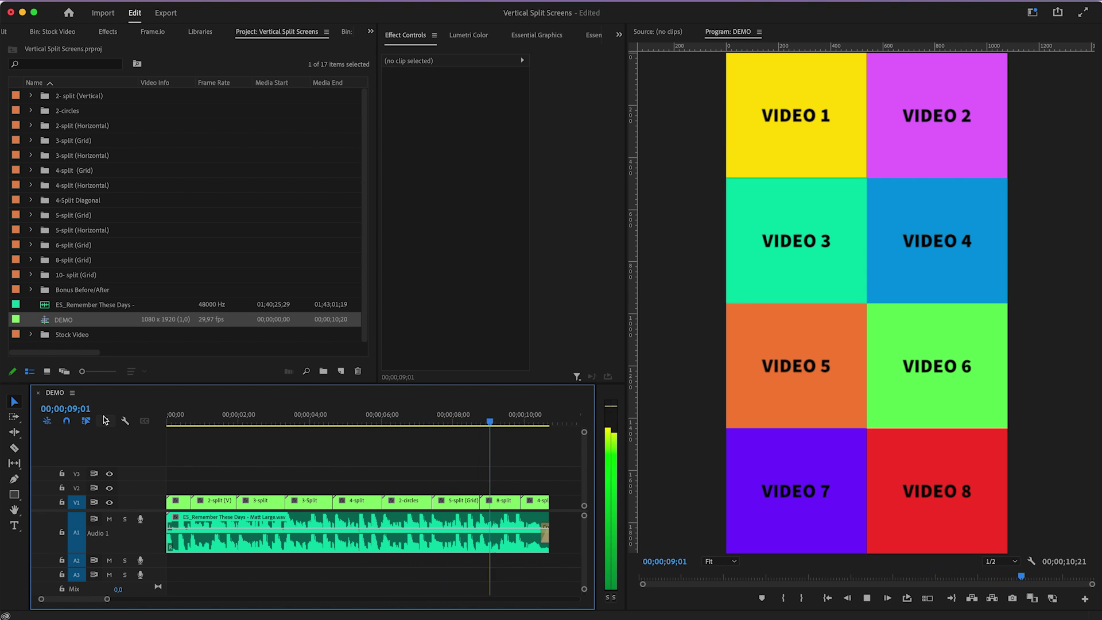
key("space")
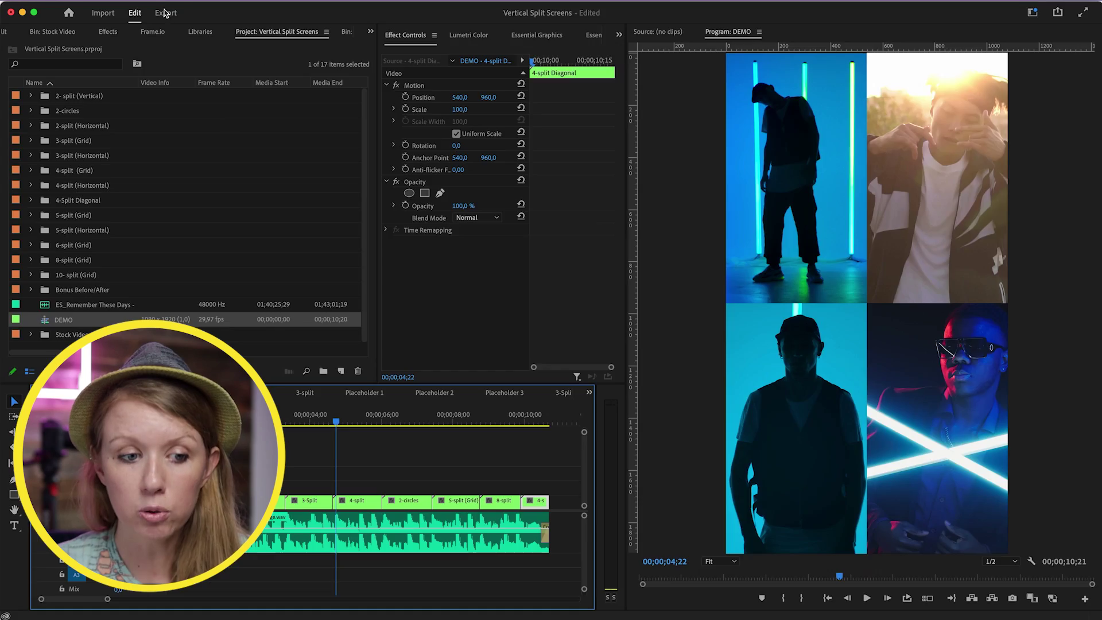
Step: Give the DEMO.mp4 export the Match Source - Adaptive High Bitrate preset and confirm H.264 format
left_click(165, 12)
left_click(334, 114)
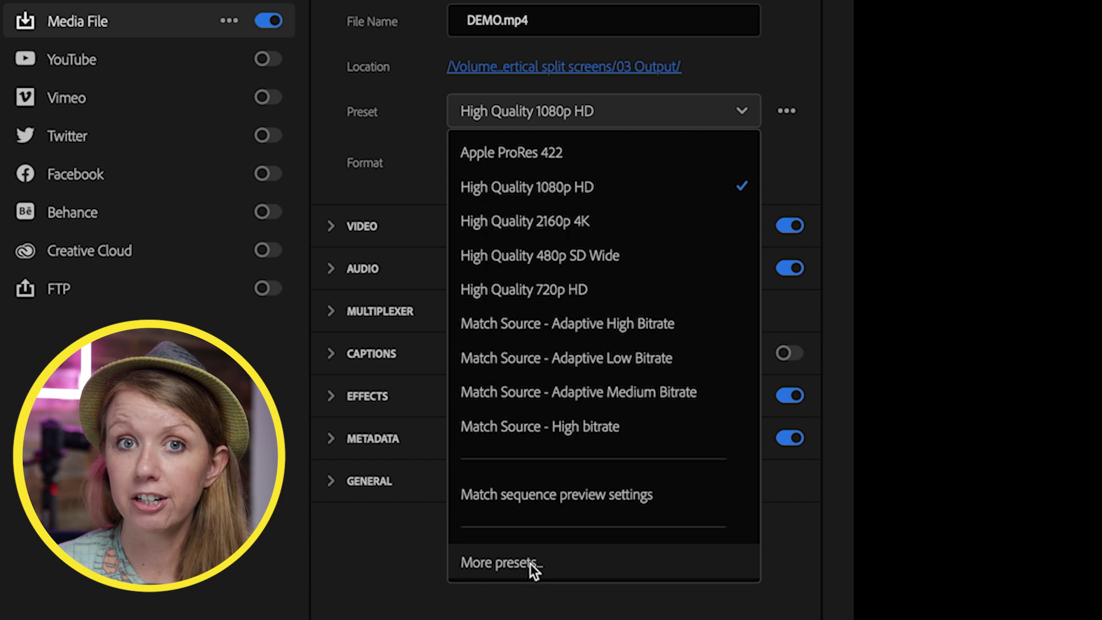
left_click(558, 325)
left_click(506, 165)
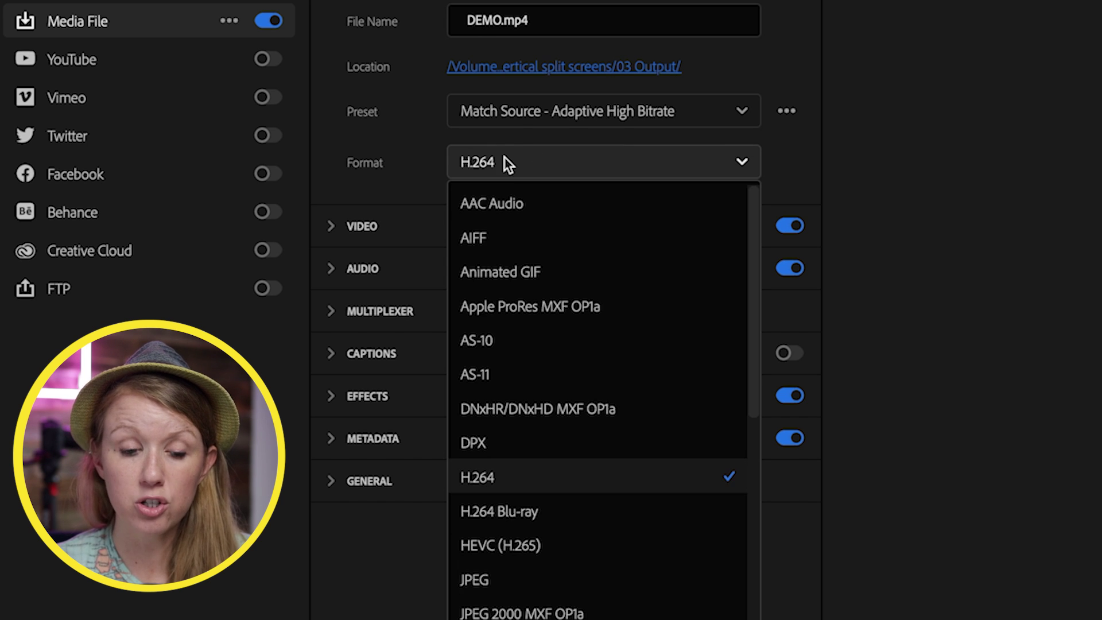